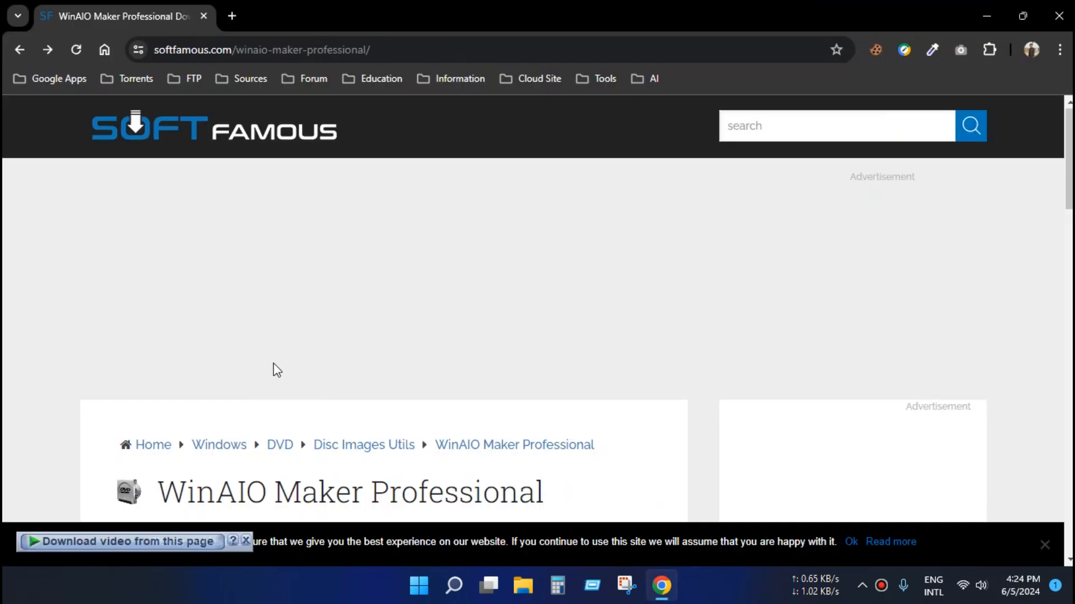
# Download the WinAIO Maker Professional archive from its SoftFamous page and minimize the browser
pyautogui.scroll(-2, 273, 362)
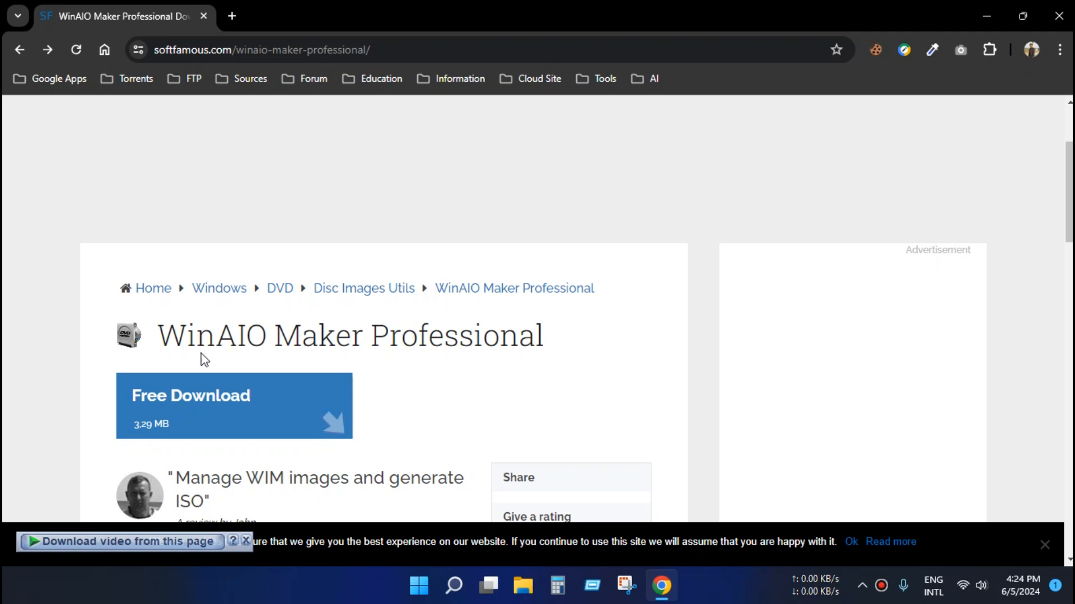
pyautogui.scroll(-3, 239, 352)
pyautogui.click(162, 249)
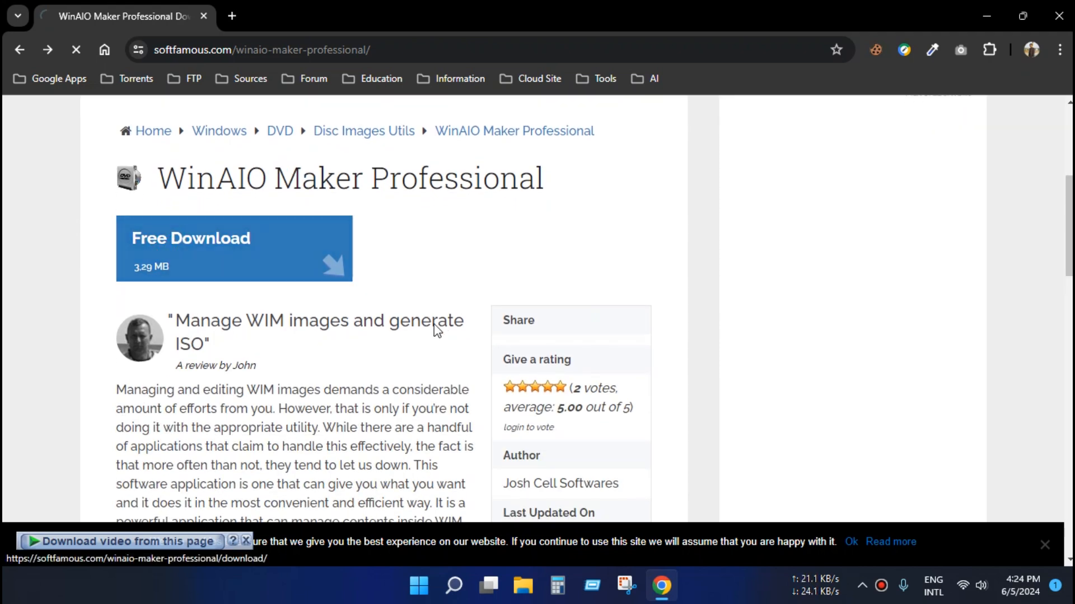
pyautogui.scroll(-1, 408, 308)
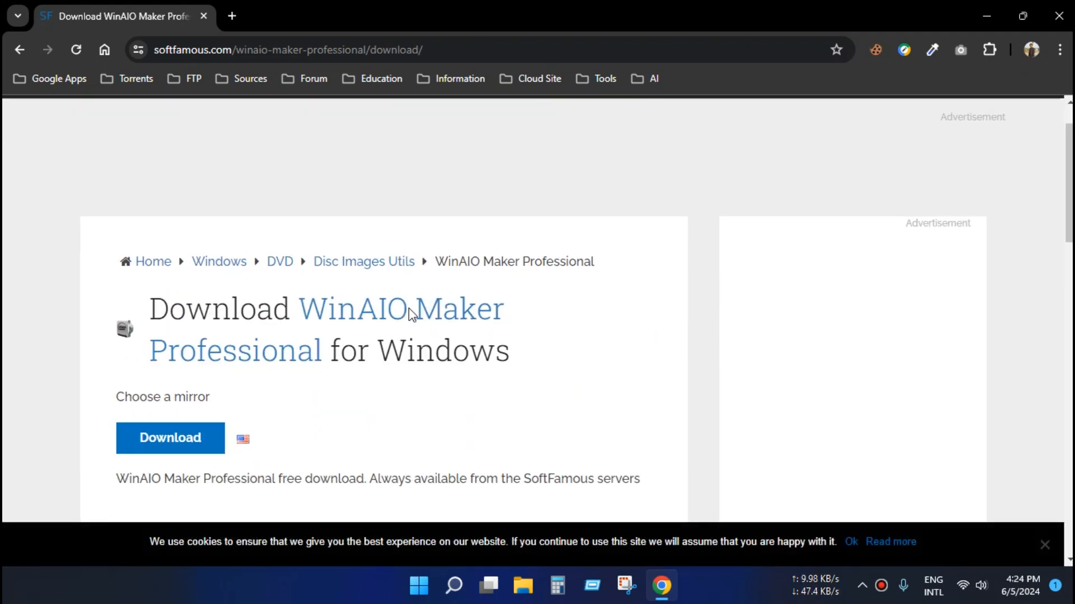
pyautogui.click(135, 425)
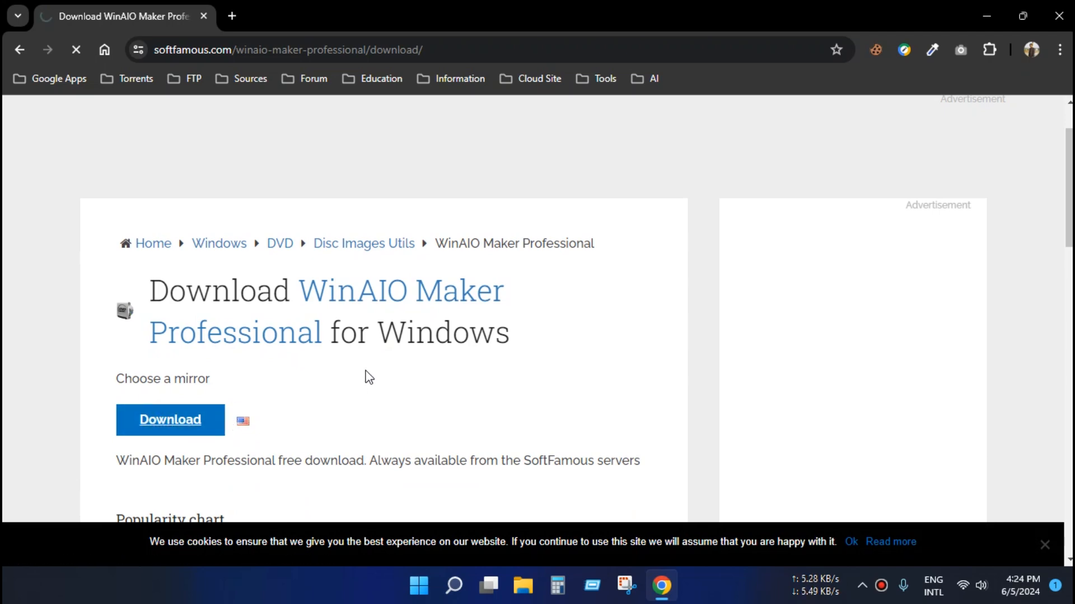
pyautogui.scroll(-4, 366, 376)
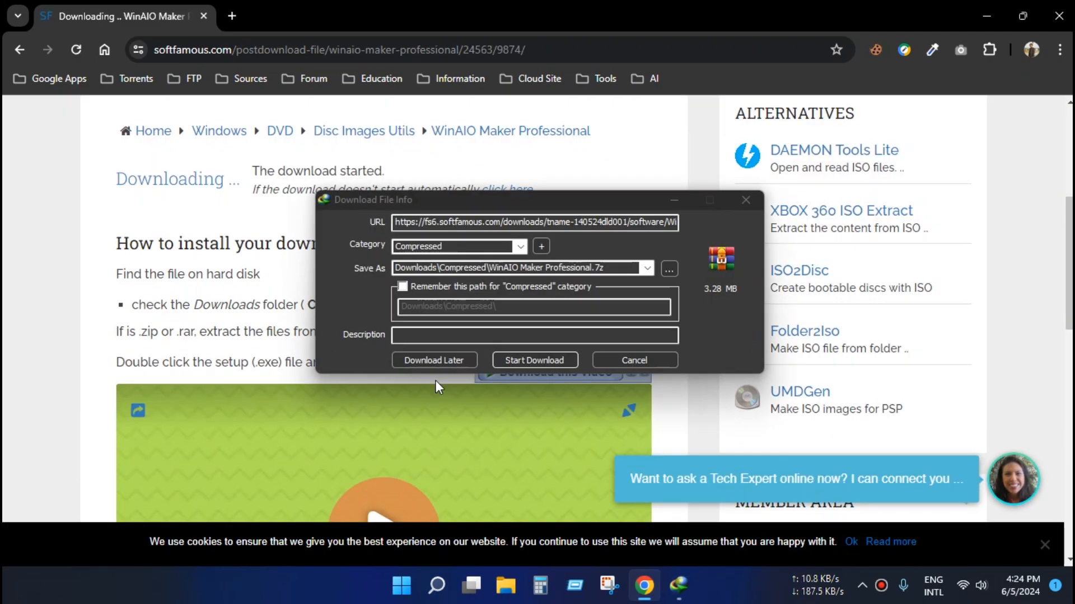
pyautogui.click(533, 361)
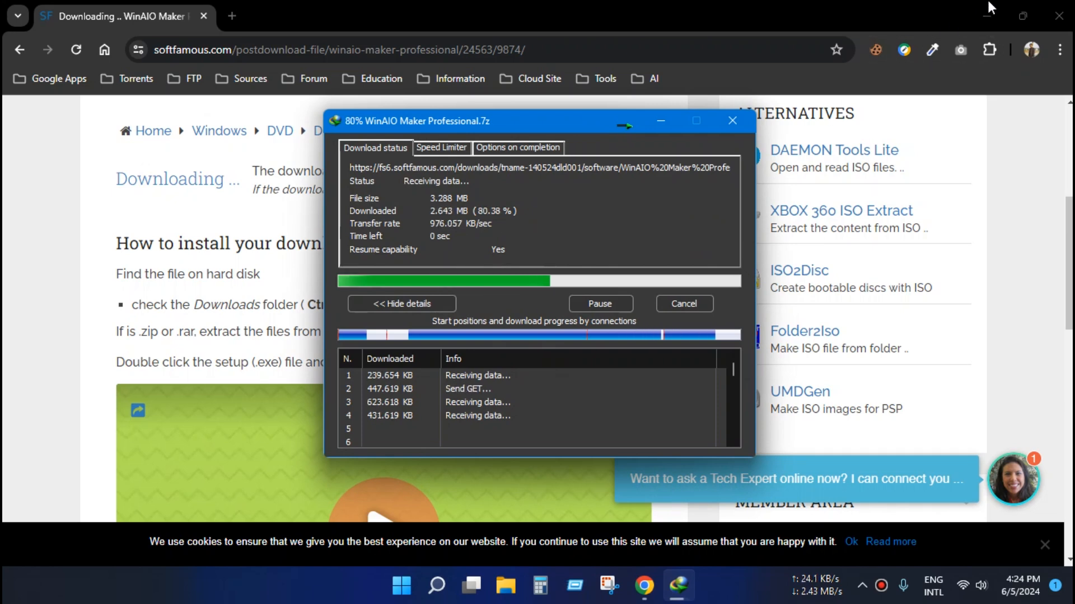
pyautogui.click(985, 14)
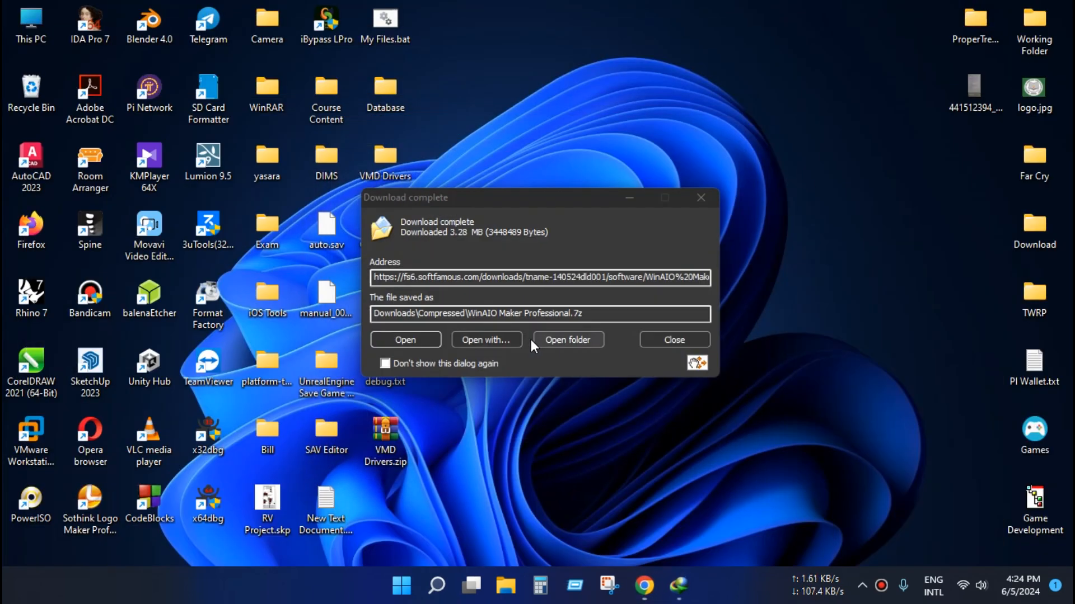
# Open the downloaded WinAIO Maker Professional.7z, extract its WinAIO Maker Professional folder to the desktop, and close the archive
pyautogui.click(402, 339)
pyautogui.moveTo(385, 200); pyautogui.dragTo(635, 163)
pyautogui.moveTo(514, 307); pyautogui.dragTo(447, 350)
pyautogui.moveTo(384, 504); pyautogui.dragTo(392, 501)
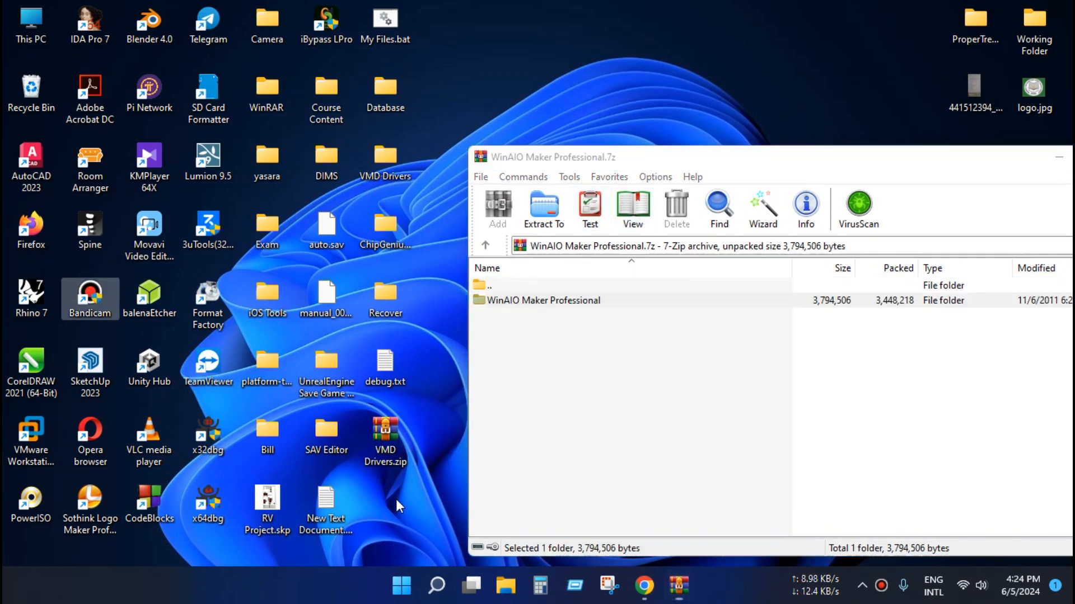
pyautogui.moveTo(751, 162); pyautogui.dragTo(391, 151)
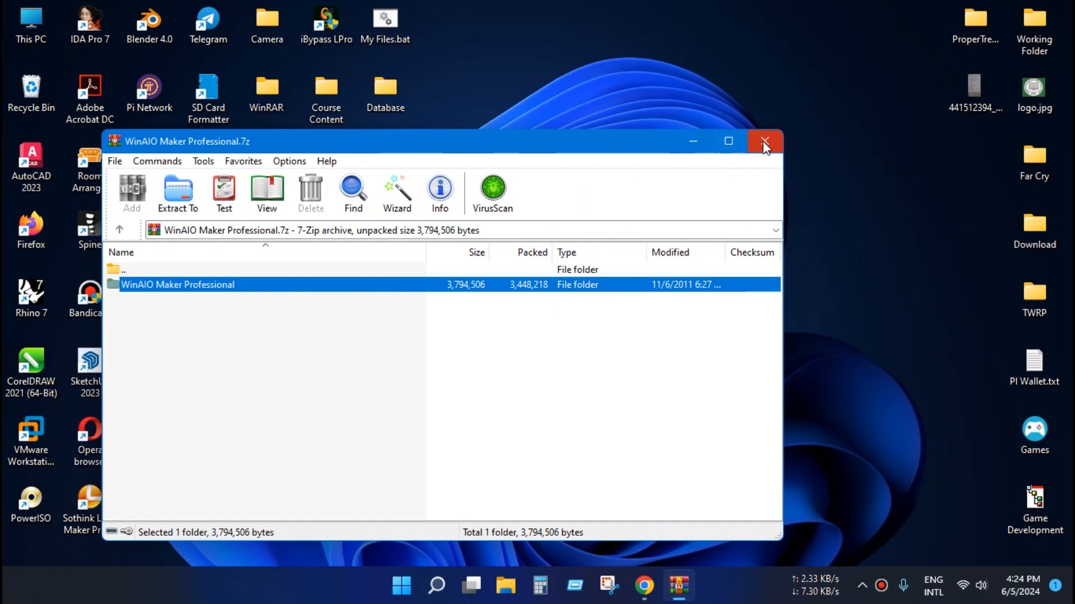
pyautogui.click(767, 141)
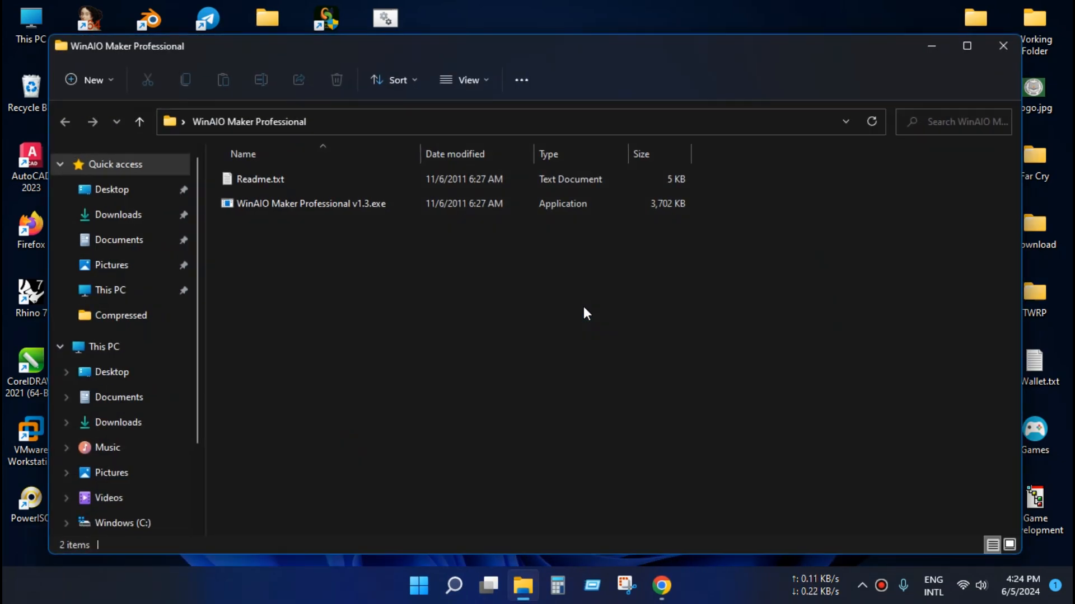
# Launch WinAIO Maker Professional v1.3.exe from the extracted folder, minimize the folder window, and reposition the program window on the desktop
pyautogui.click(275, 208)
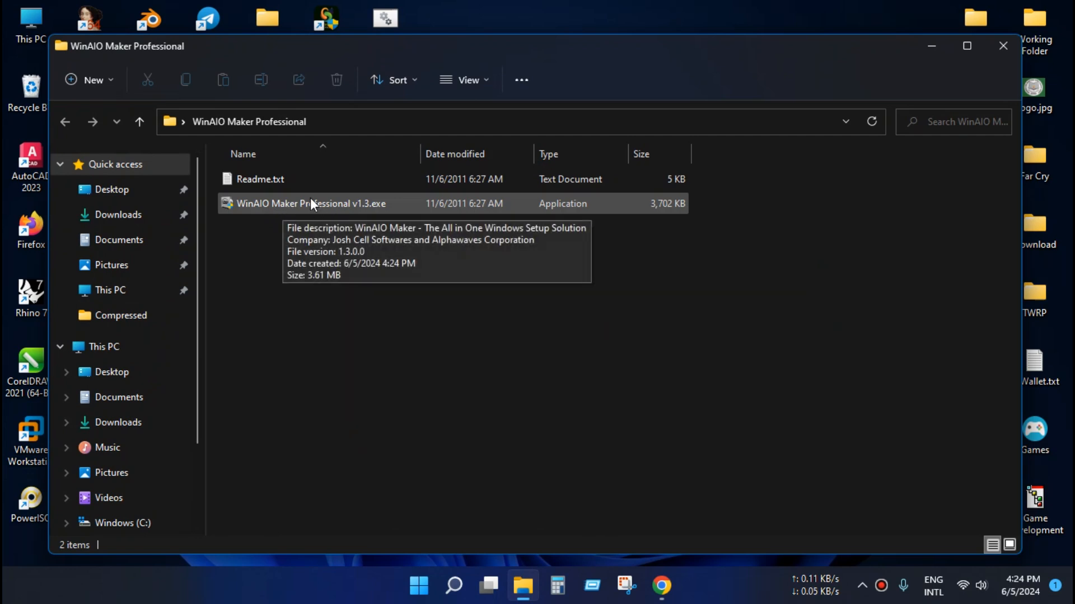
pyautogui.doubleClick(351, 199)
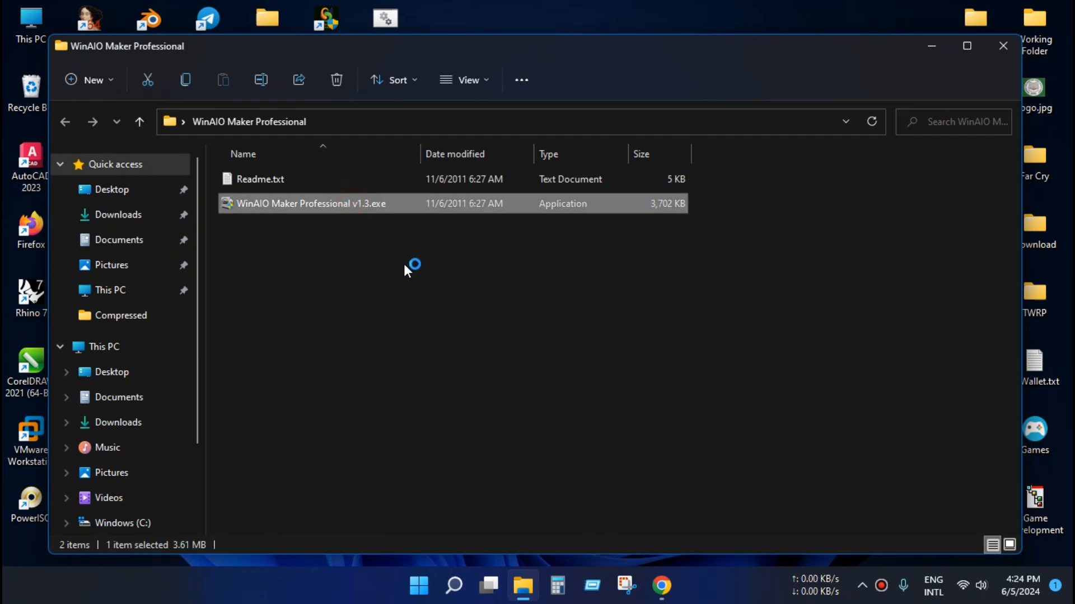
pyautogui.click(530, 300)
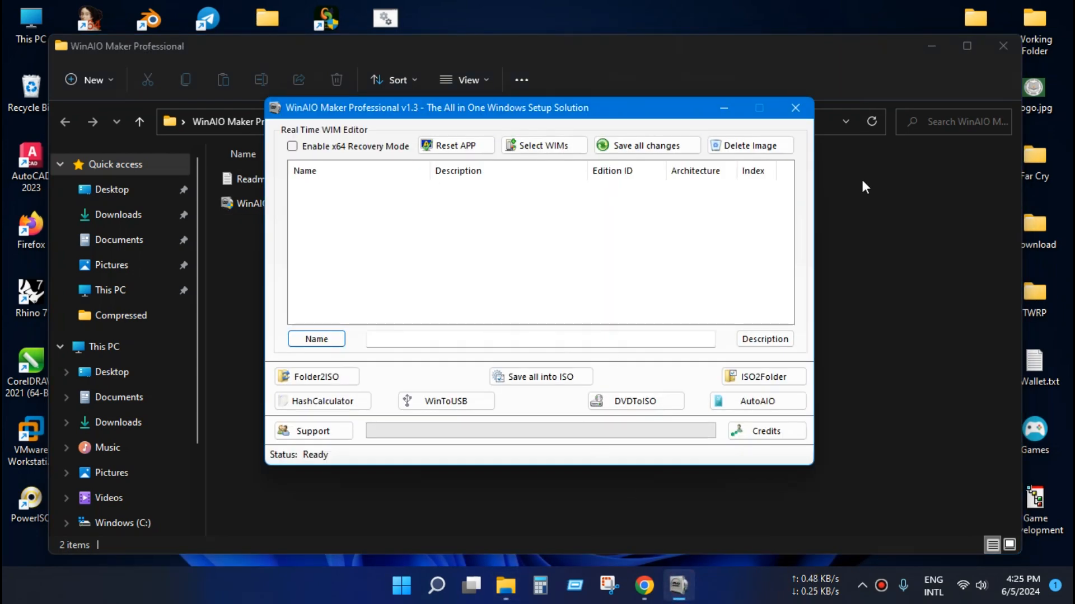
pyautogui.click(932, 45)
pyautogui.moveTo(507, 105); pyautogui.dragTo(539, 92)
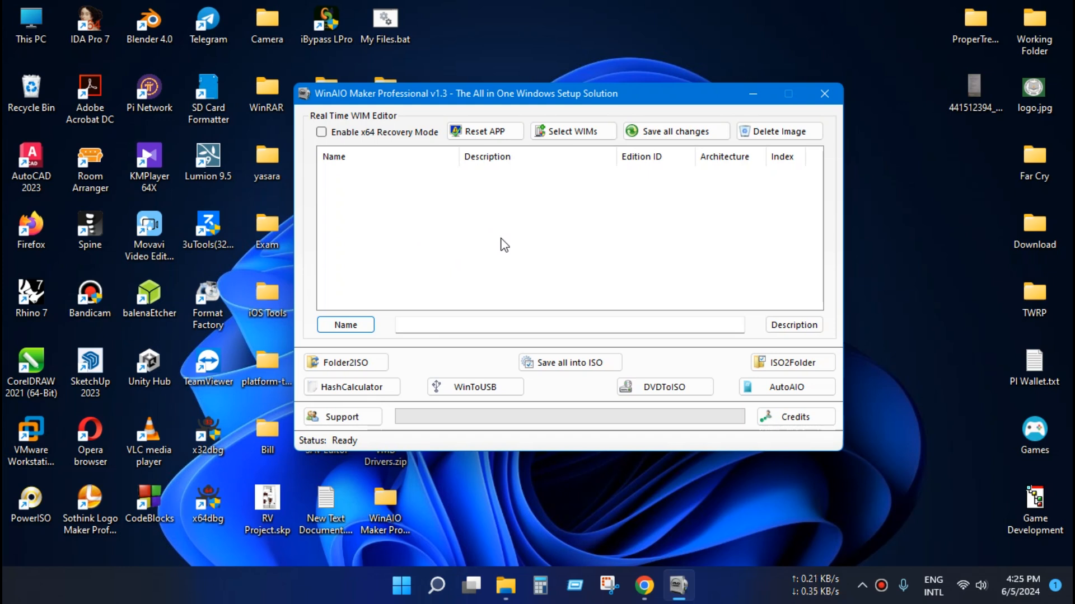
pyautogui.moveTo(441, 96); pyautogui.dragTo(567, 94)
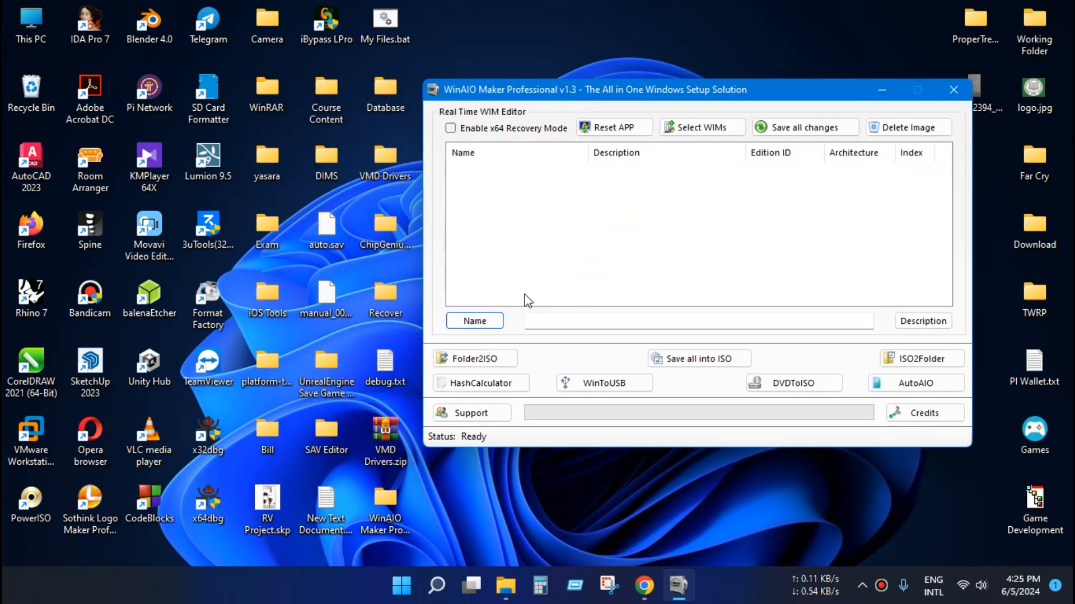
pyautogui.moveTo(593, 98); pyautogui.dragTo(609, 92)
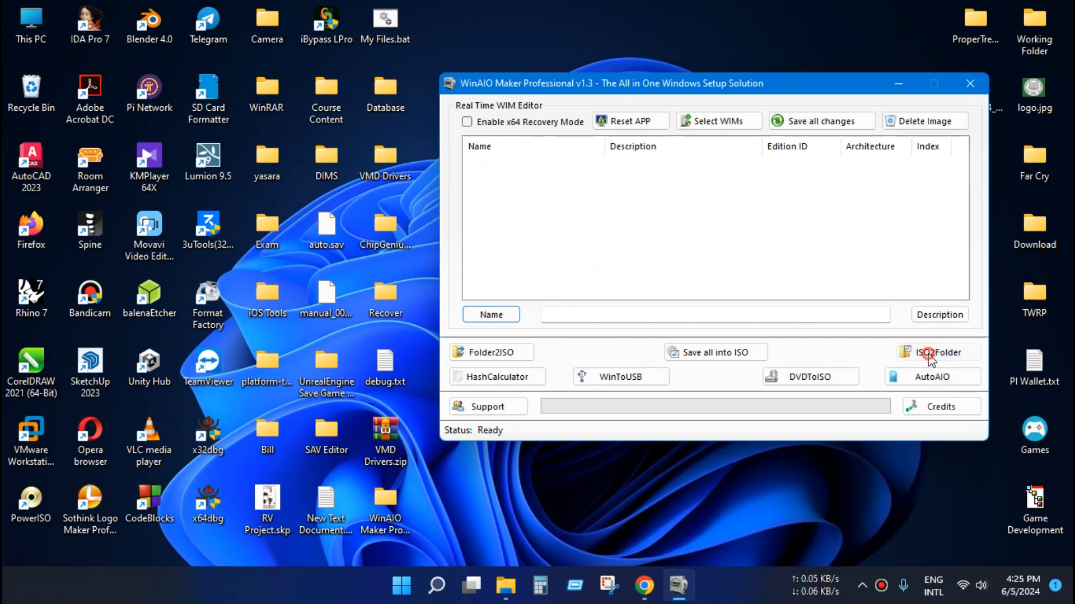
# Open the ISO2Folder tool and select Windows.7.ULTIMATE.x64.iso from the Windows 7 folder as the source ISO
pyautogui.click(904, 361)
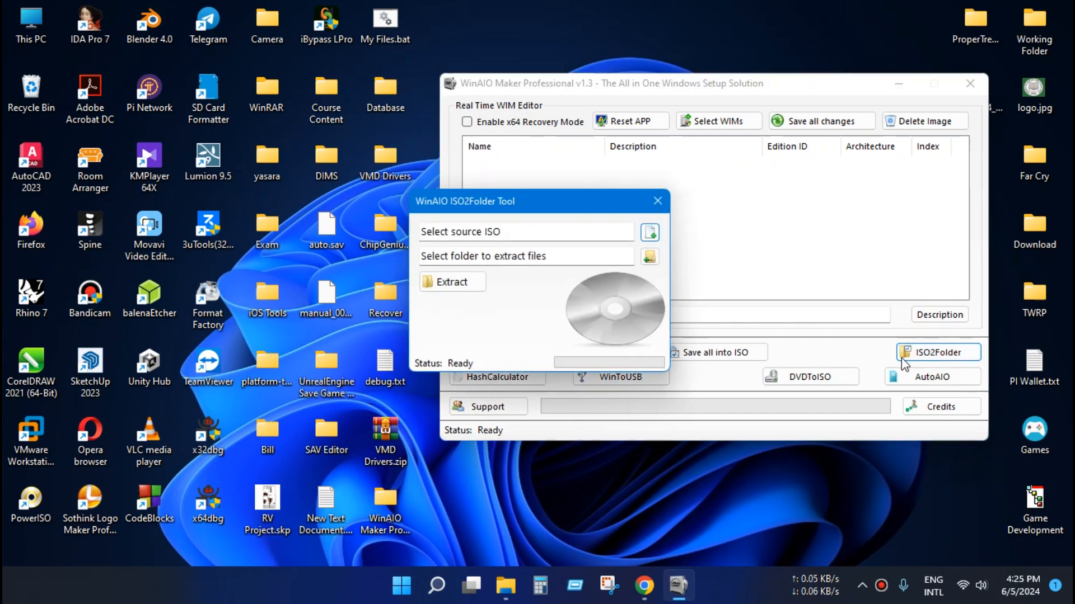
pyautogui.click(650, 232)
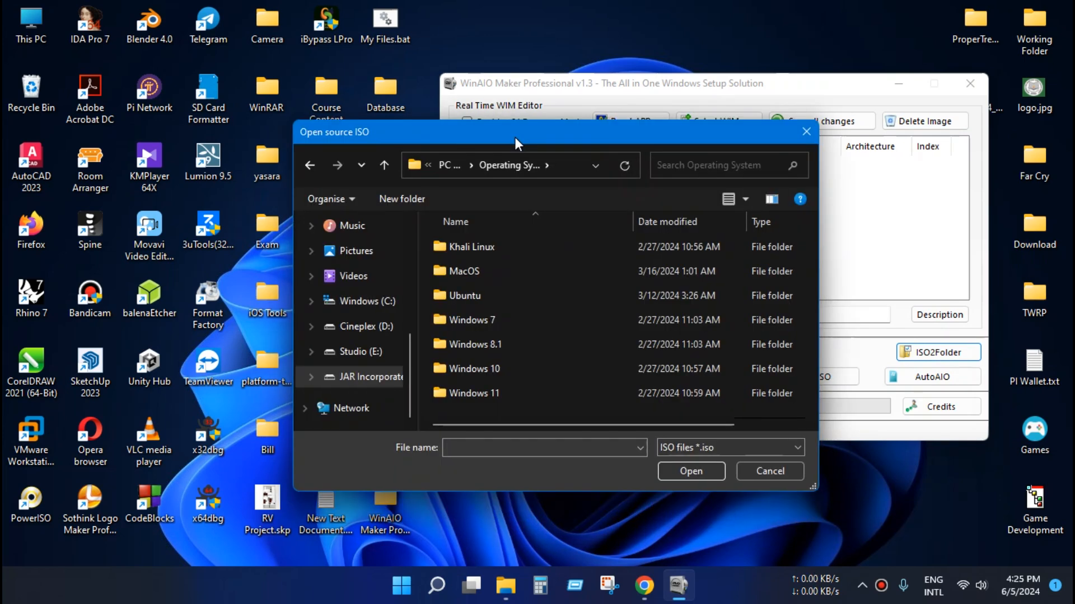
pyautogui.doubleClick(496, 321)
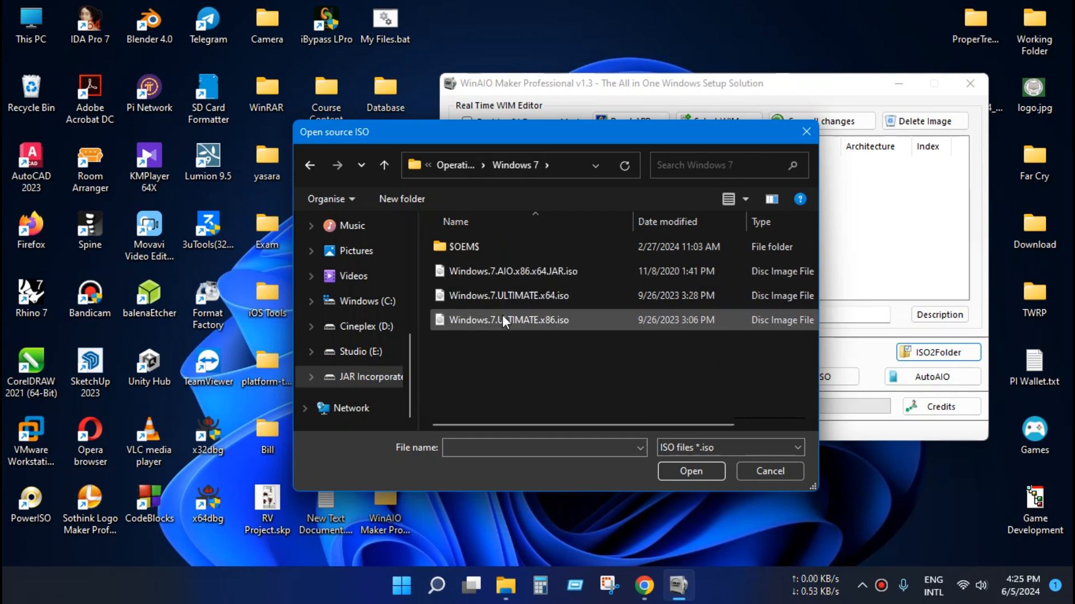
pyautogui.click(549, 298)
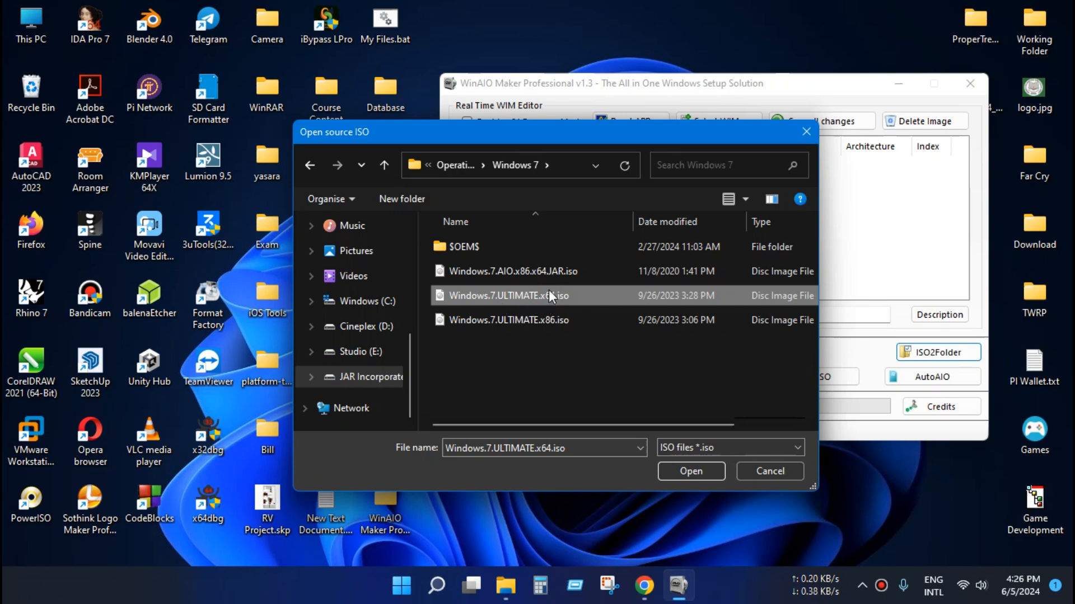
pyautogui.click(690, 471)
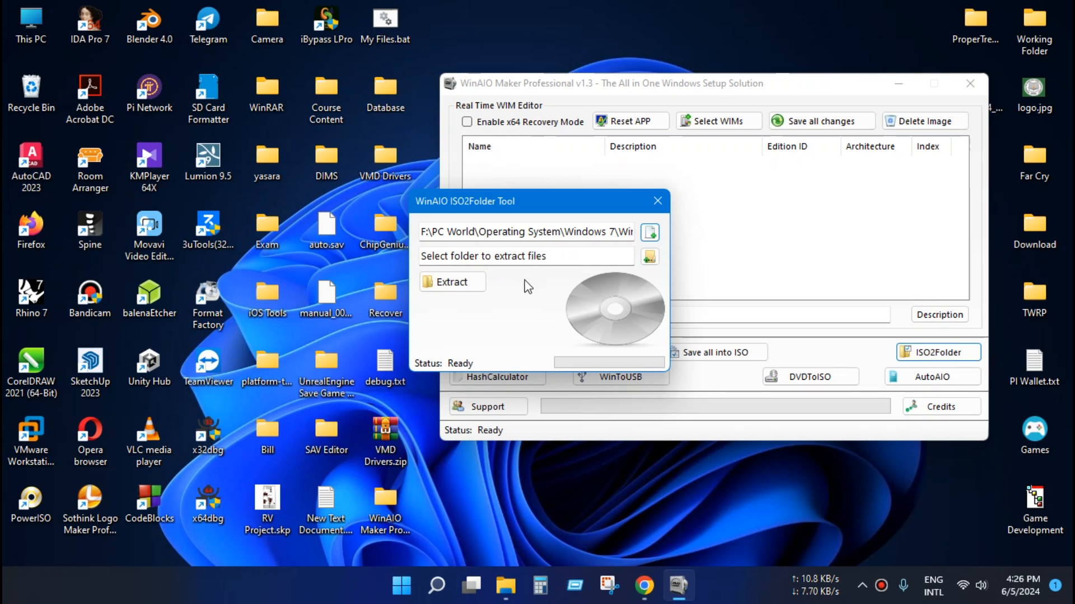
# Browse for the extraction destination and create a new desktop folder named Windows Image
pyautogui.click(649, 257)
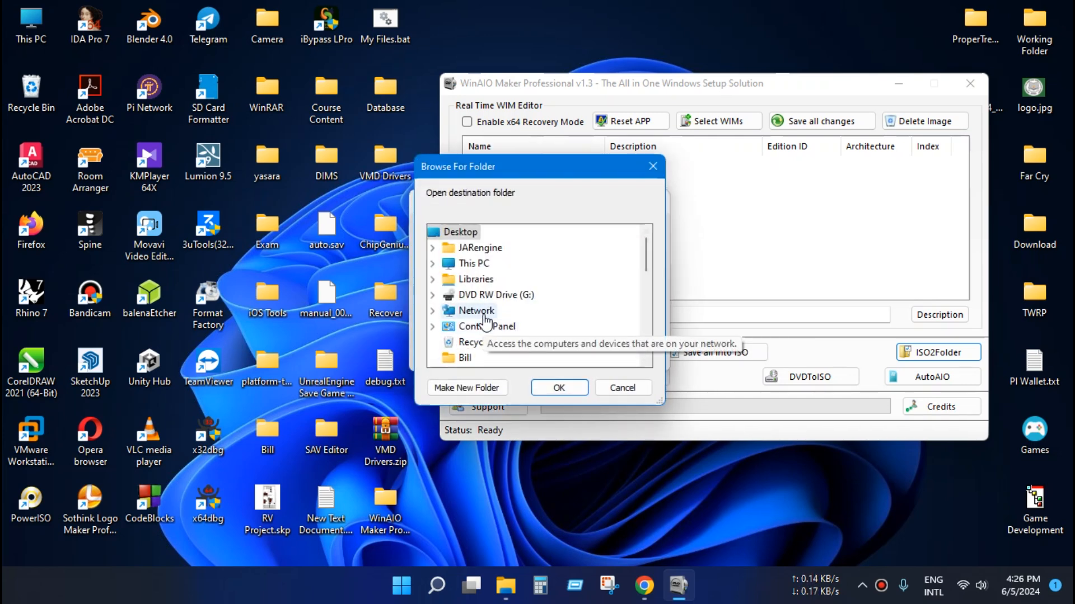
pyautogui.scroll(-3, 510, 336)
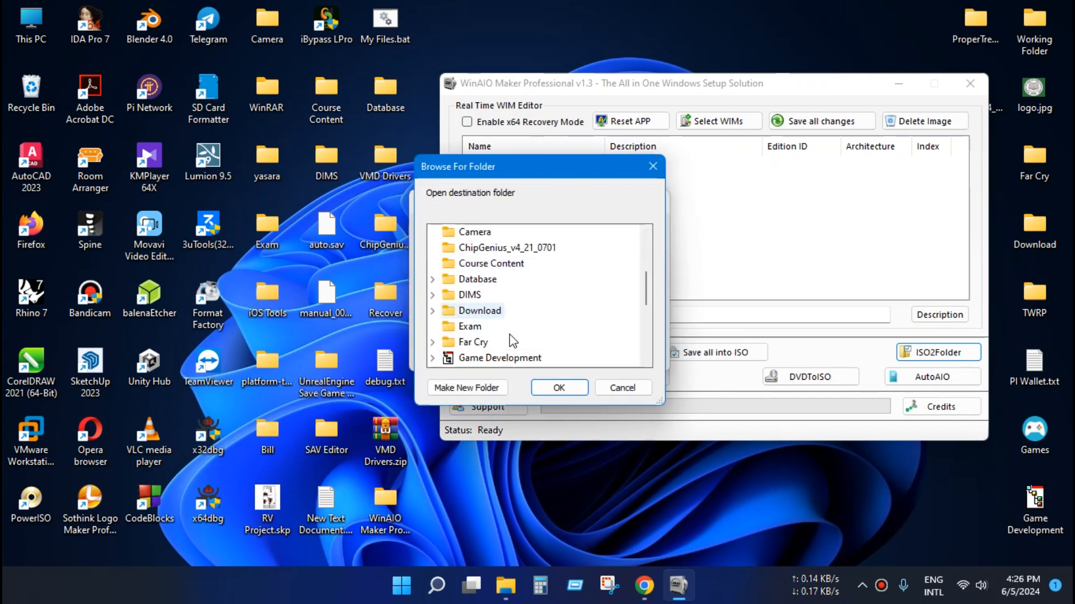
pyautogui.click(460, 388)
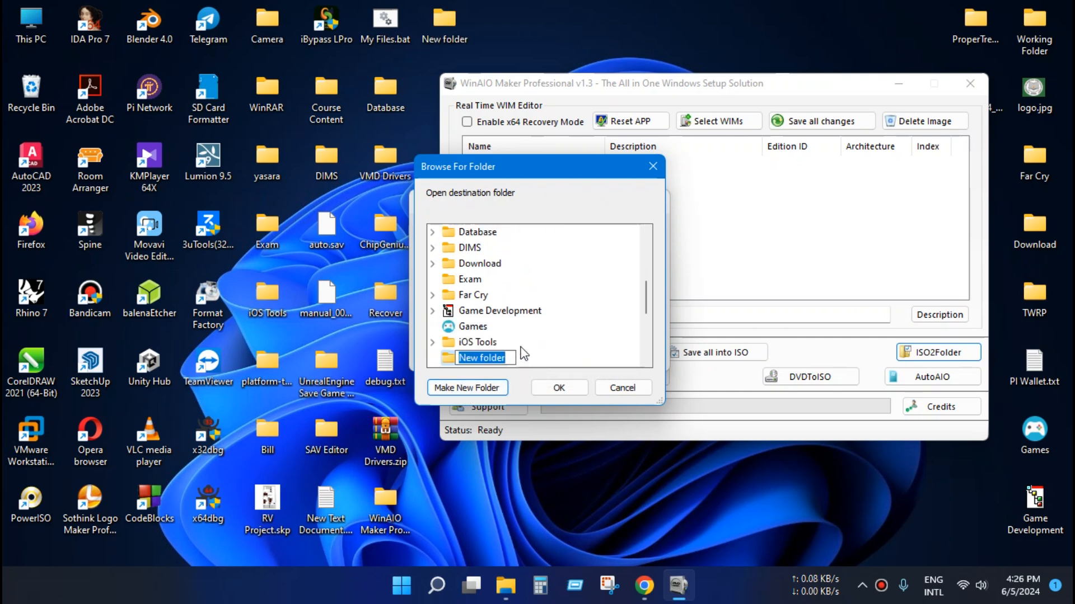
pyautogui.write('Win')
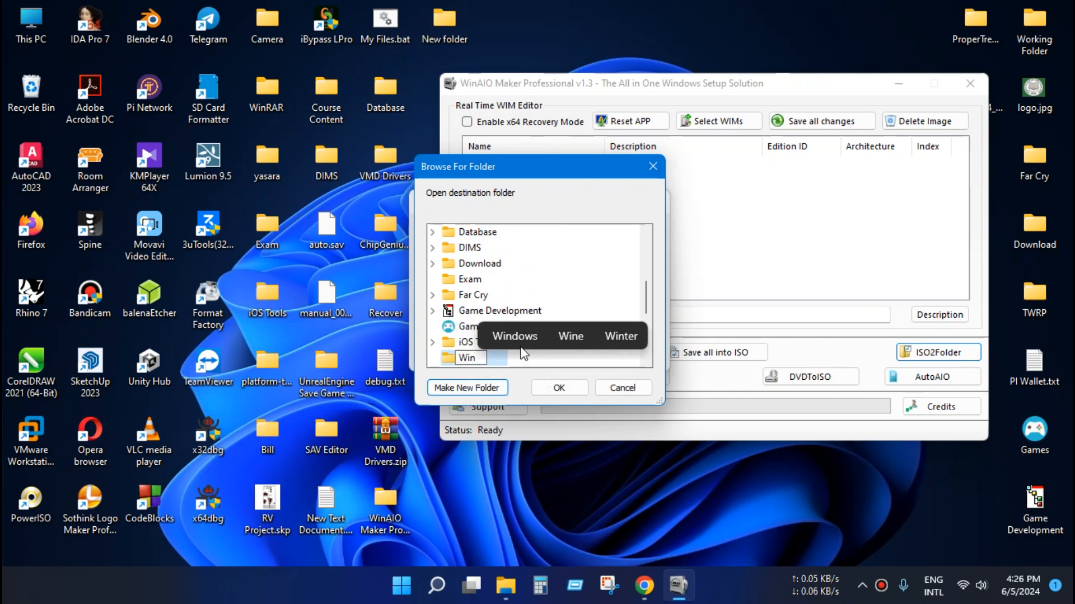
pyautogui.write('dows ')
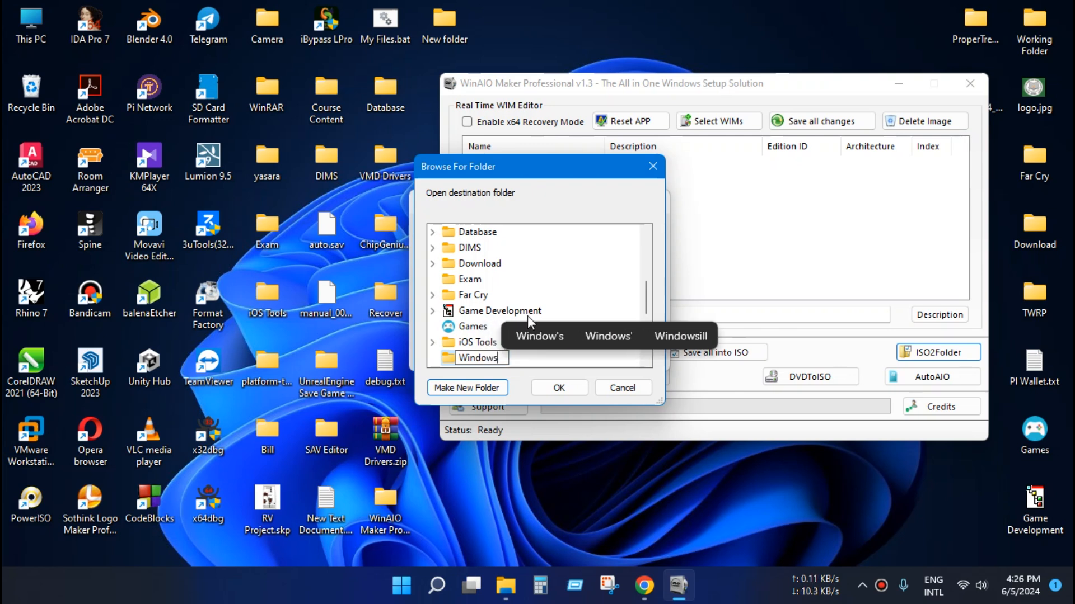
pyautogui.write('Image')
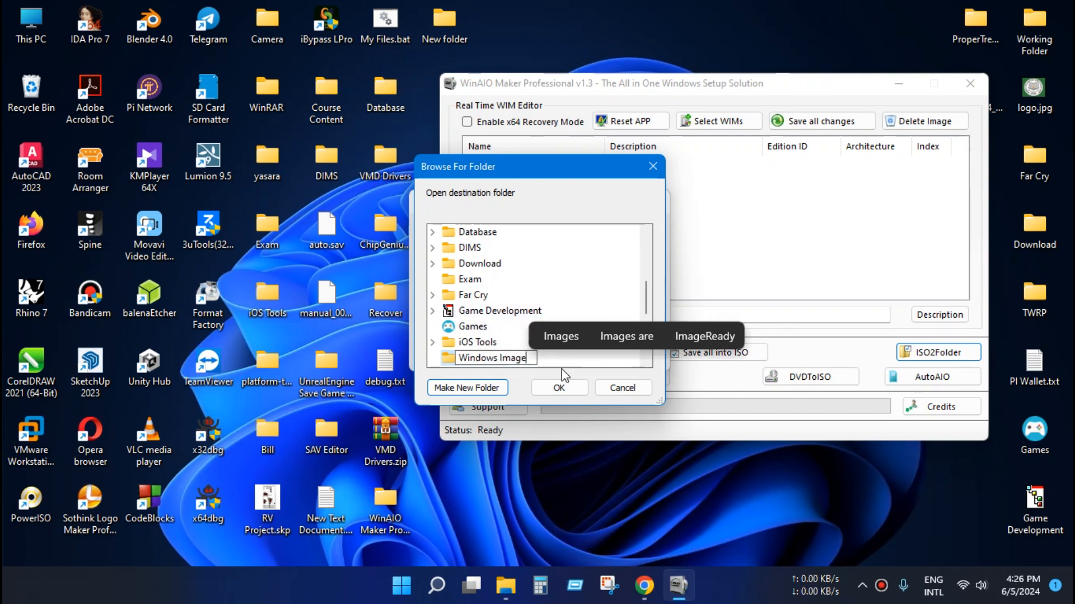
pyautogui.press('Return')
# Create a subfolder named Win764 inside Windows Image and confirm it as the extraction destination
pyautogui.click(468, 387)
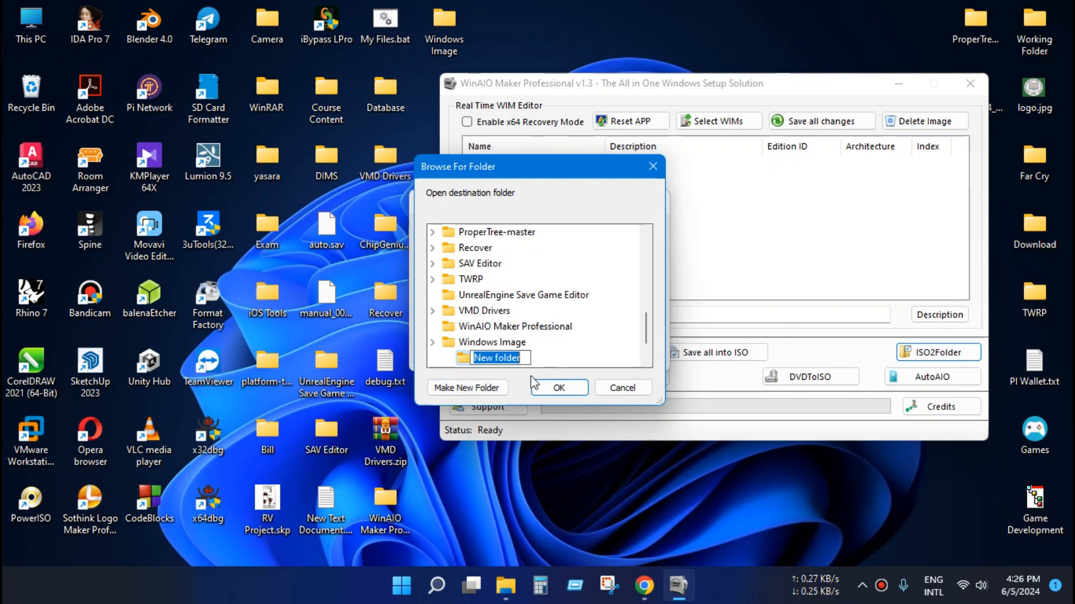
pyautogui.write('Win7')
pyautogui.moveTo(518, 175); pyautogui.dragTo(499, 187)
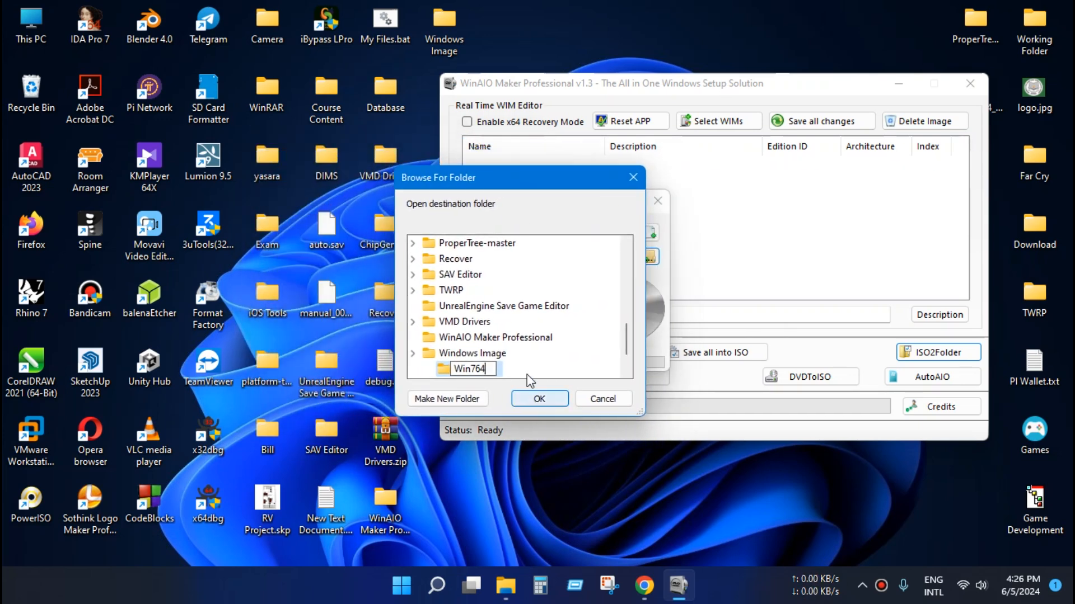
pyautogui.click(528, 394)
# Check the source ISO path and extract the Windows 7 Ultimate x64 ISO into the chosen folder
pyautogui.moveTo(617, 232); pyautogui.dragTo(644, 232)
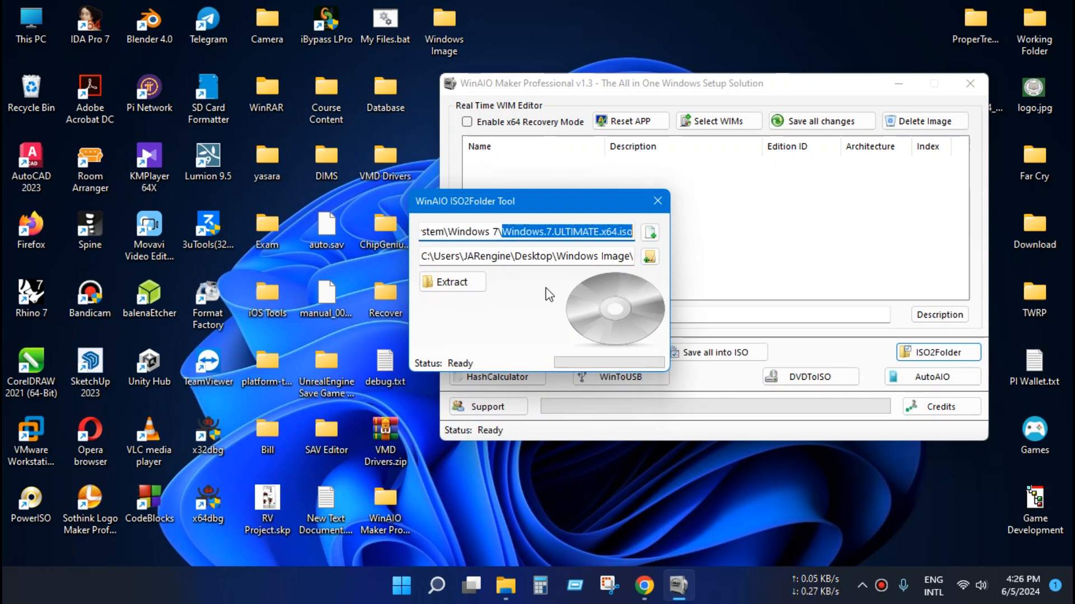
pyautogui.click(454, 282)
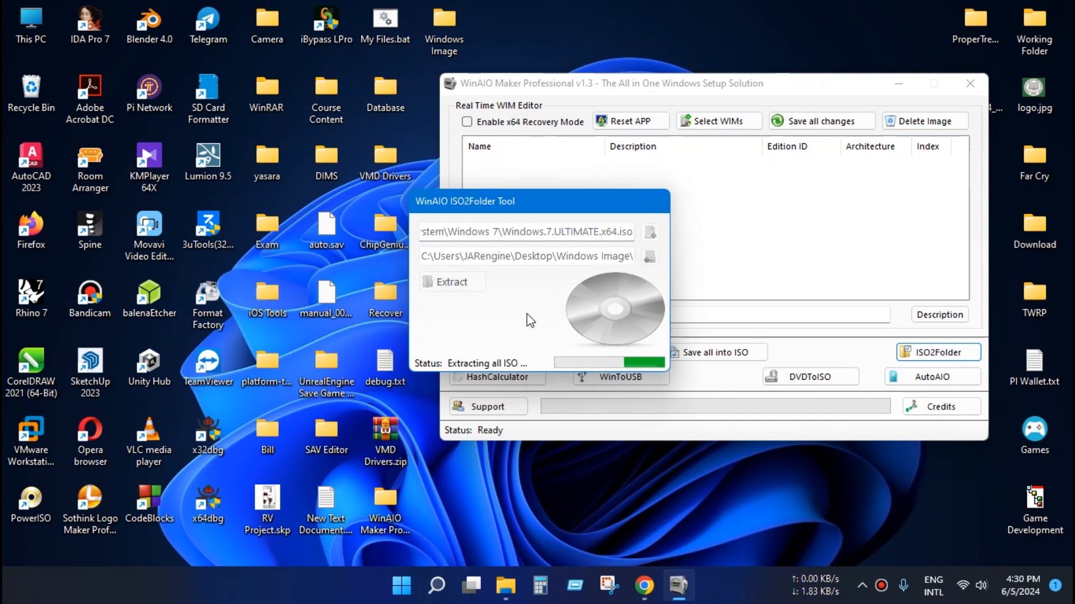
pyautogui.click(621, 326)
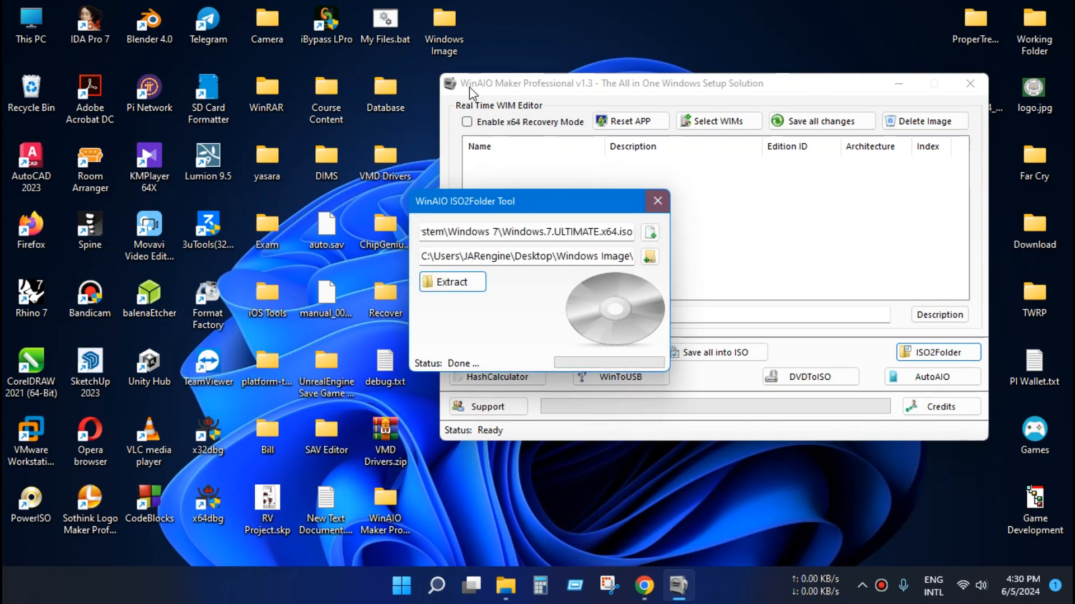
# Open the Win764 folder inside Windows Image on the desktop and inspect the extracted setup files
pyautogui.doubleClick(453, 39)
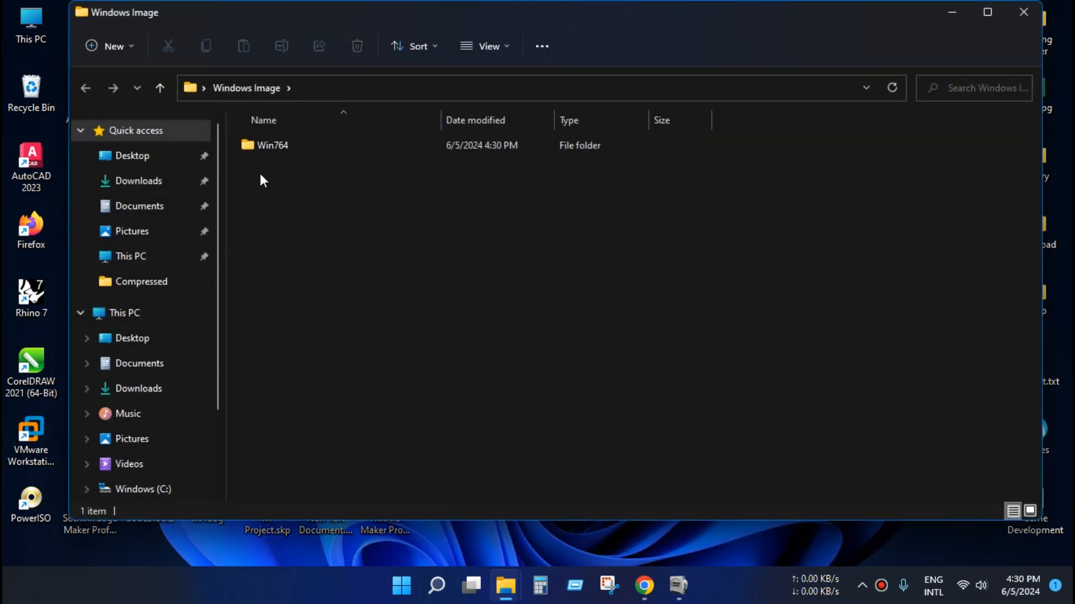
pyautogui.click(281, 147)
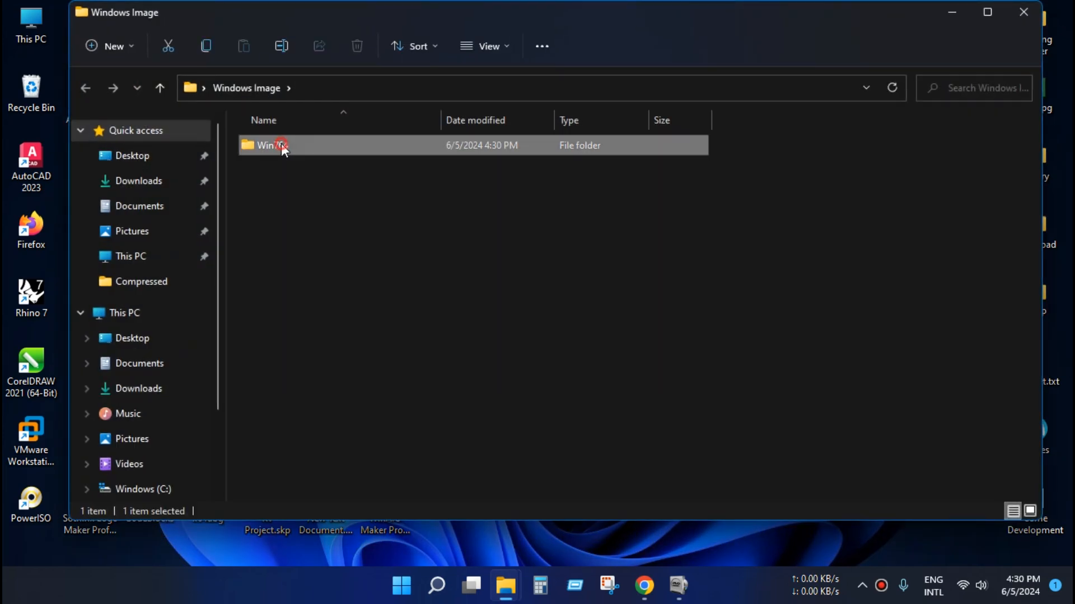
pyautogui.doubleClick(281, 146)
pyautogui.moveTo(337, 403); pyautogui.dragTo(279, 140)
pyautogui.click(350, 375)
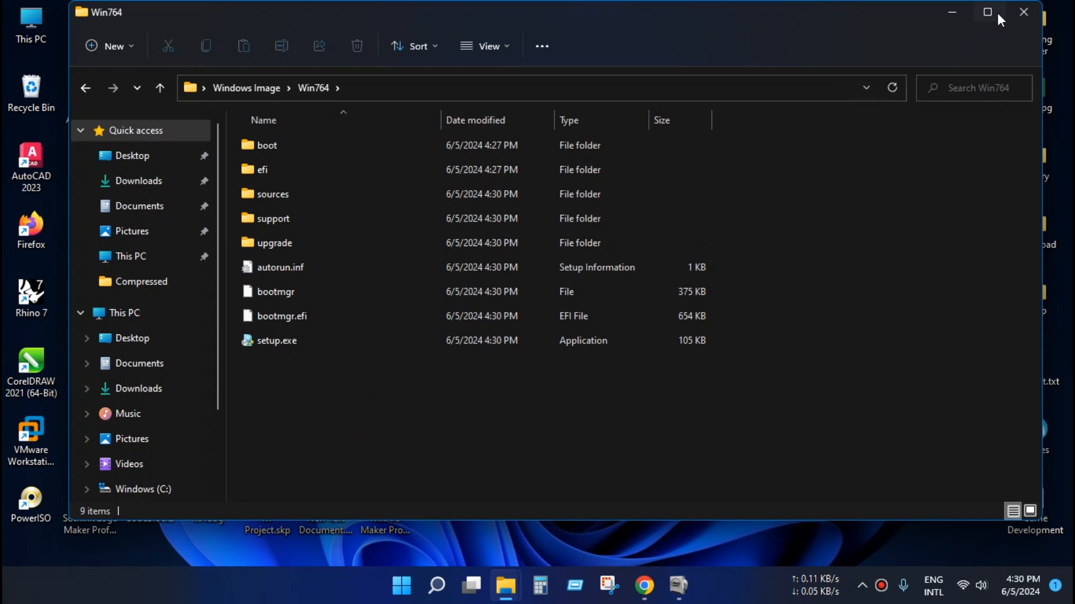
# Close the extracted files window and choose Windows.7.ULTIMATE.x86.iso as the source ISO for extraction
pyautogui.click(1022, 12)
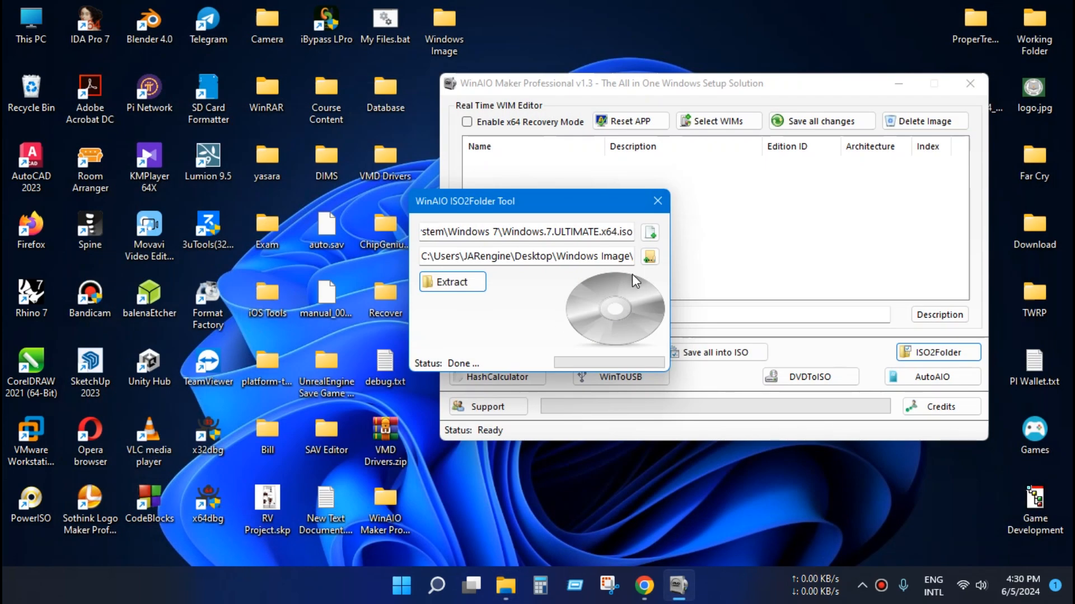
pyautogui.click(649, 232)
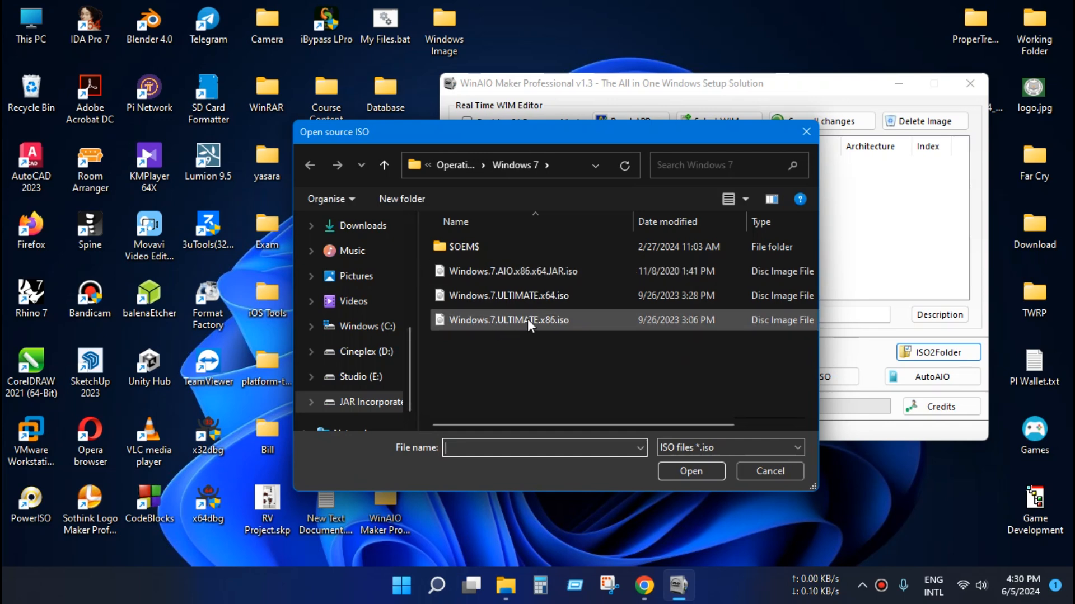
pyautogui.click(527, 319)
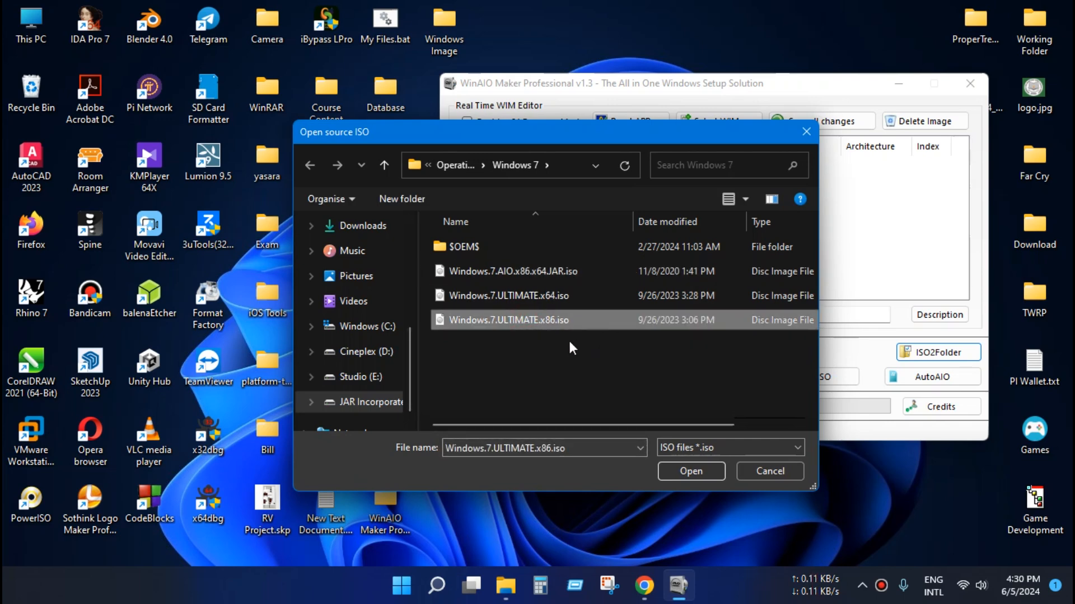
pyautogui.click(692, 472)
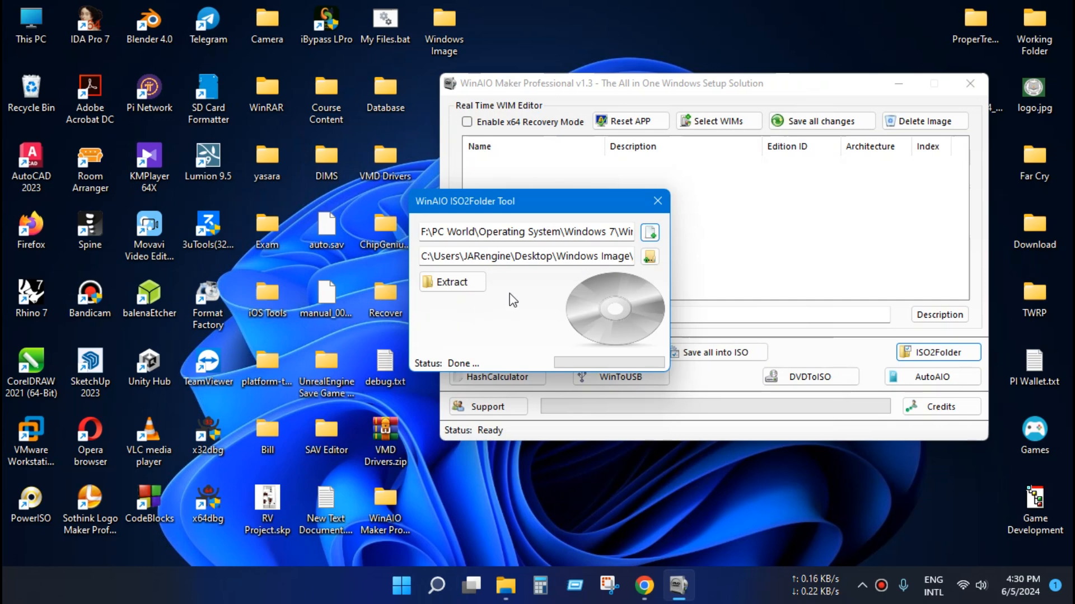
# Browse for the extraction destination and create a subfolder named Win786 inside the Windows Image folder
pyautogui.click(650, 257)
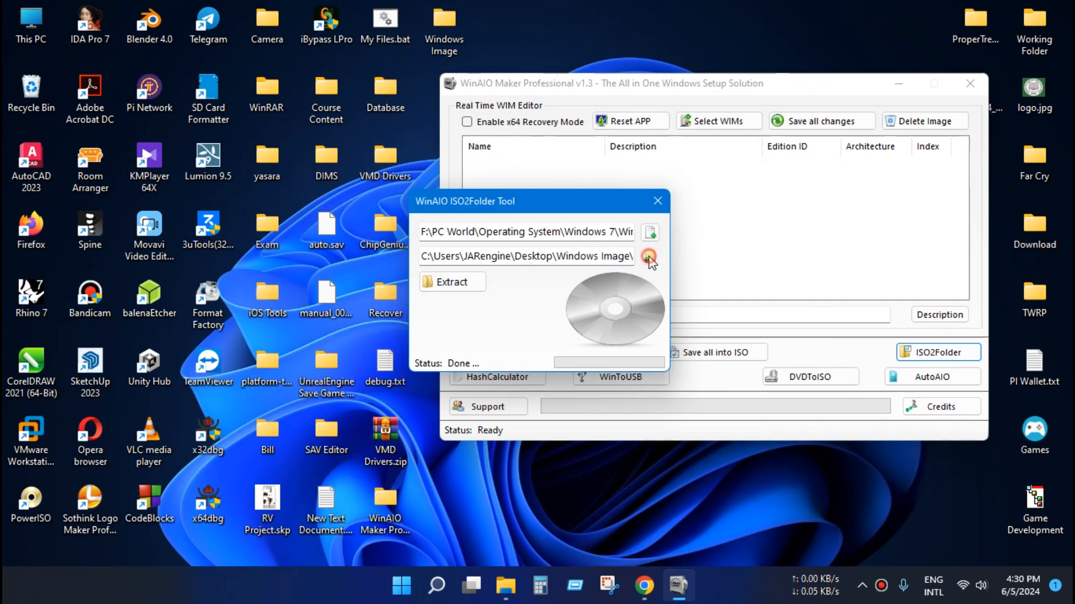
pyautogui.scroll(-4, 520, 340)
pyautogui.scroll(1, 487, 339)
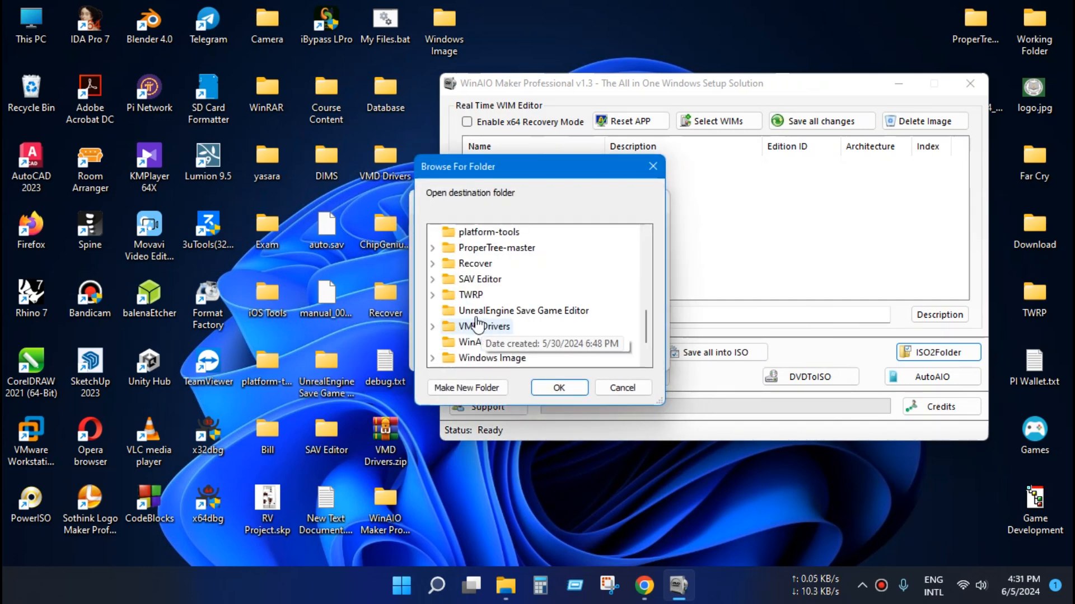
pyautogui.click(434, 358)
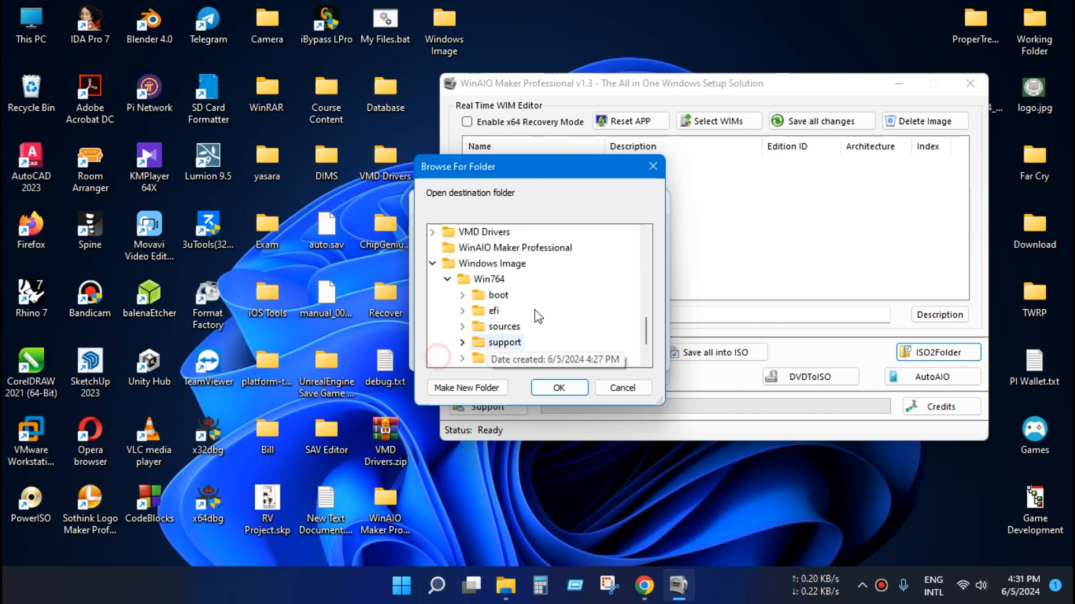
pyautogui.click(448, 280)
pyautogui.click(479, 296)
pyautogui.click(495, 387)
pyautogui.write('Win786')
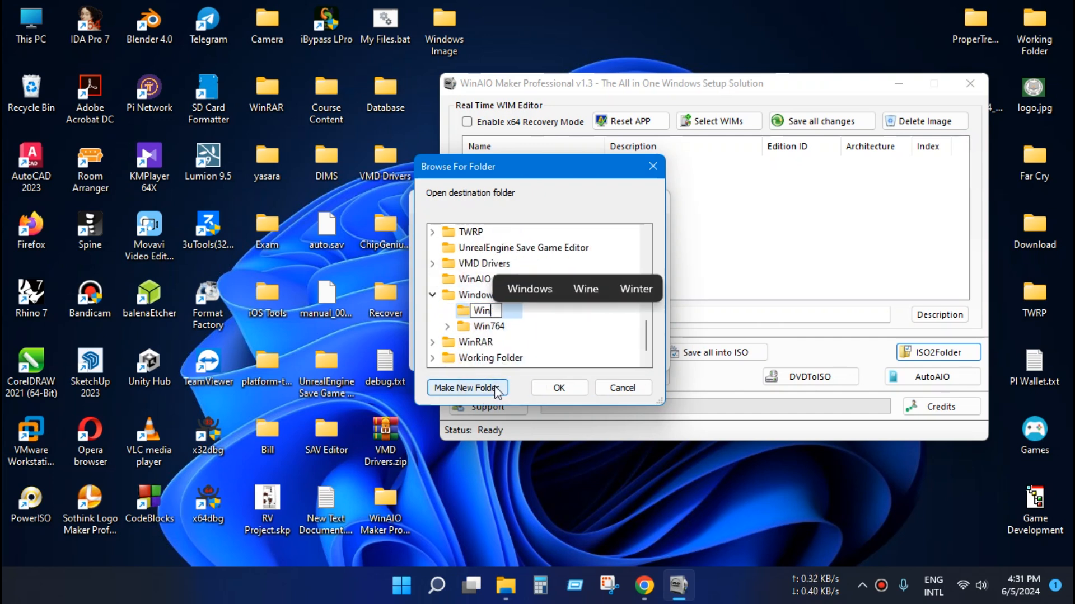
pyautogui.click(546, 313)
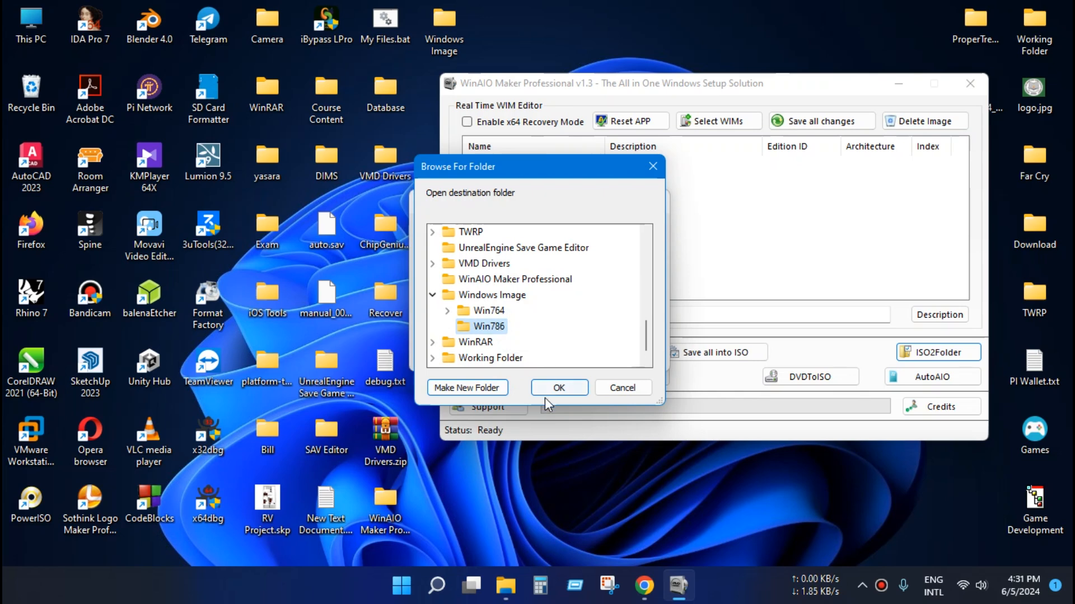
# Confirm Win786 as the destination, extract the Windows 7 Ultimate x86 ISO into it and finish the extraction
pyautogui.click(556, 388)
pyautogui.click(452, 282)
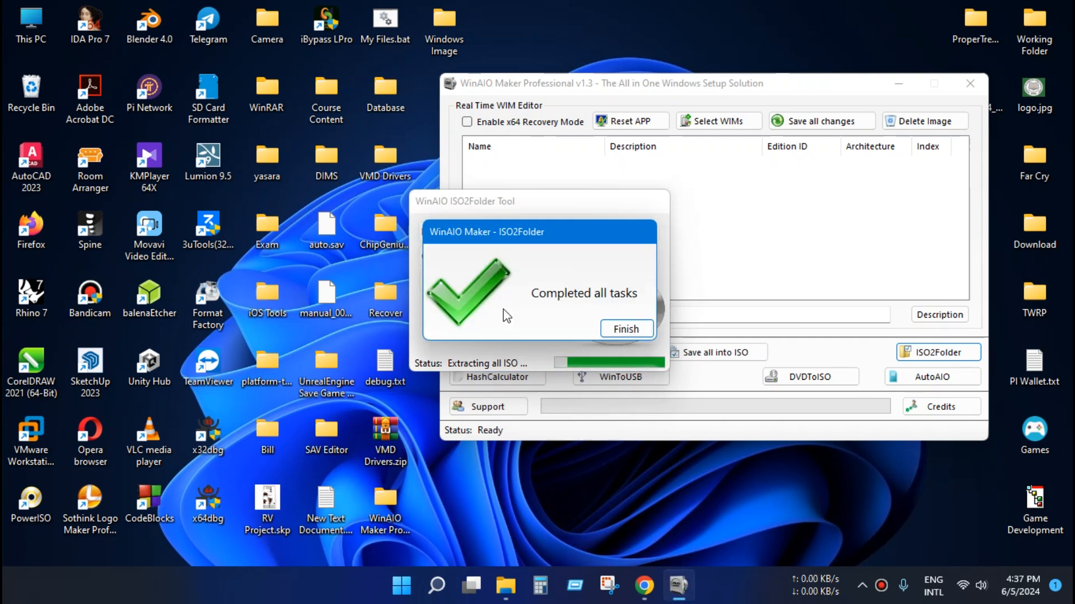
pyautogui.click(624, 327)
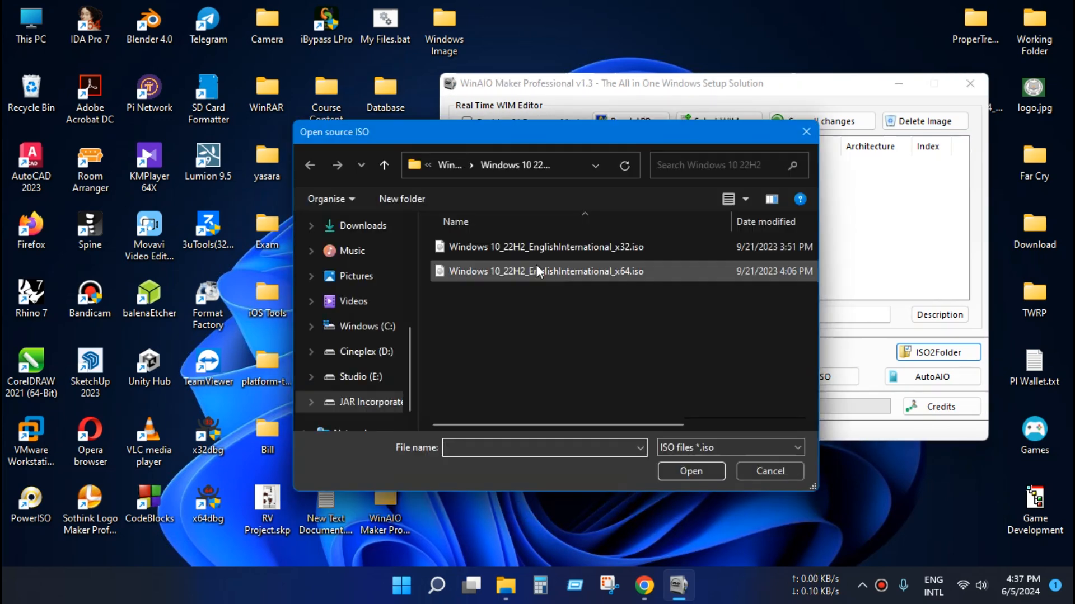
# Choose Windows 10_22H2_EnglishInternational_x32.iso as the source and create a destination subfolder named Win1032 inside Windows Image
pyautogui.doubleClick(520, 248)
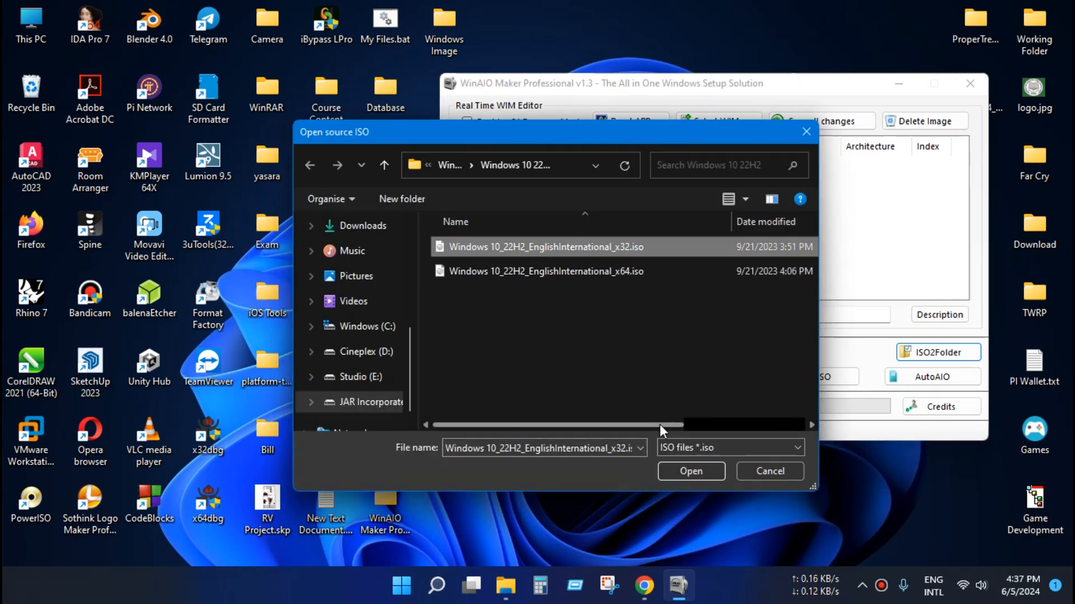
pyautogui.click(650, 257)
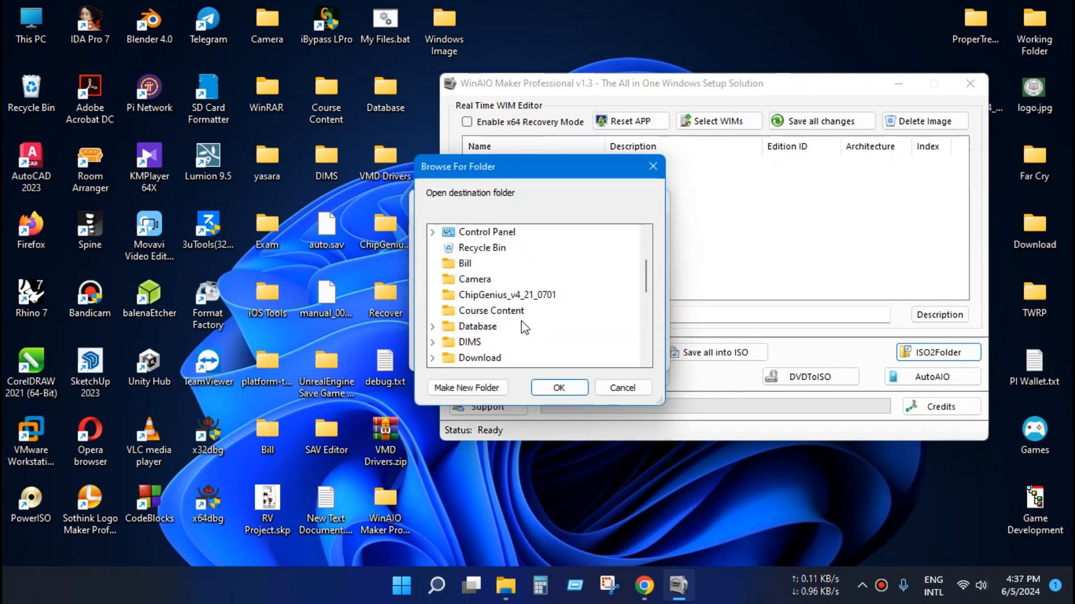
pyautogui.scroll(-2, 521, 321)
pyautogui.scroll(-3, 522, 328)
pyautogui.click(520, 341)
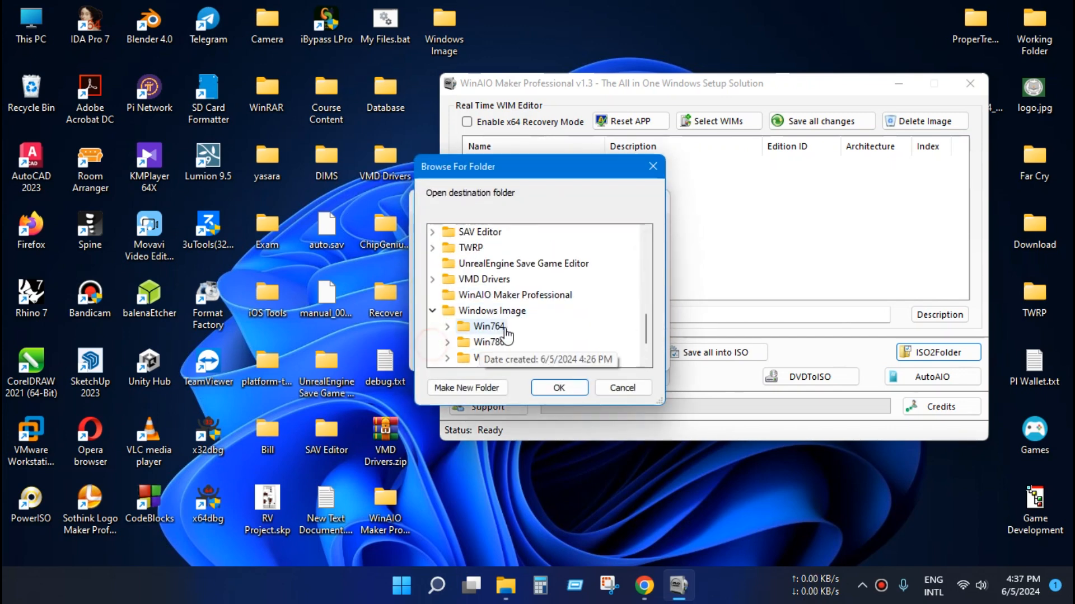
pyautogui.click(469, 388)
pyautogui.write('Wi')
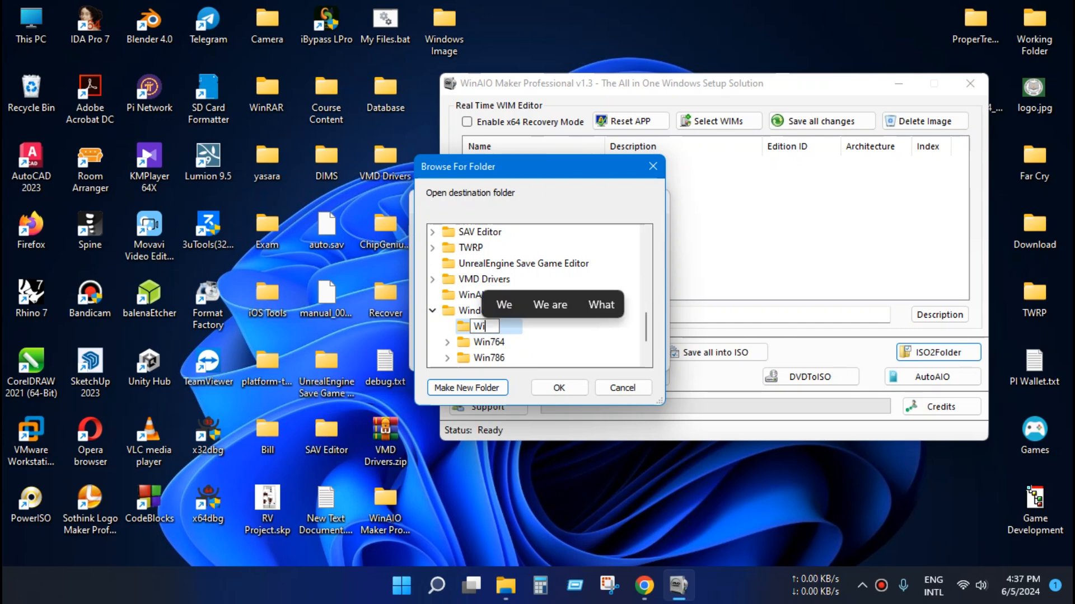
pyautogui.write('n1086')
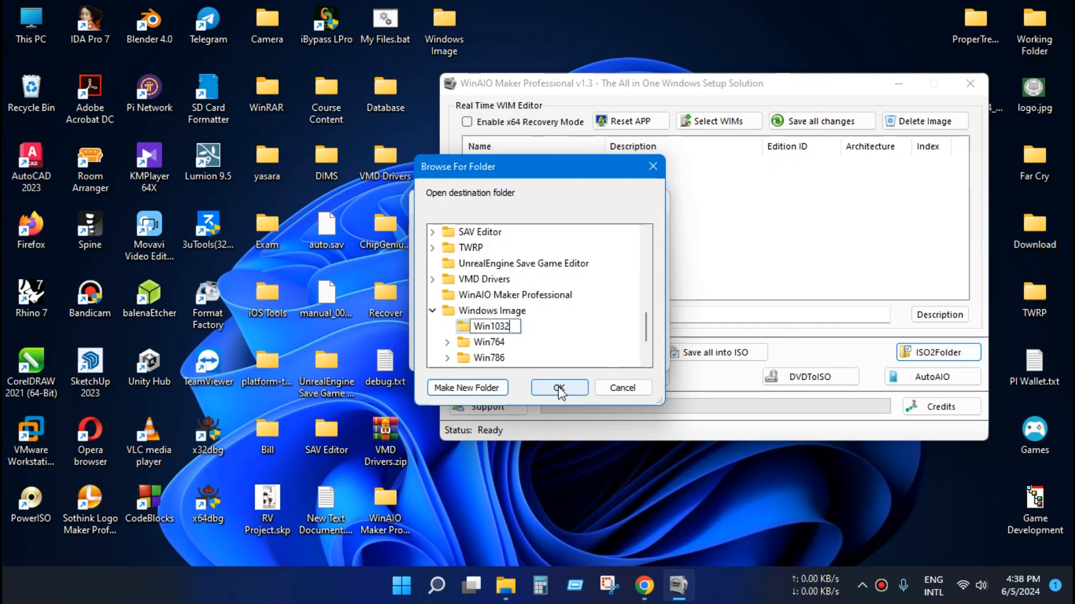
# Confirm Win1032 as the destination, extract the 32-bit Windows 10 ISO into it and close the ISO2Folder tool
pyautogui.click(557, 386)
pyautogui.moveTo(613, 257); pyautogui.dragTo(660, 258)
pyautogui.click(452, 282)
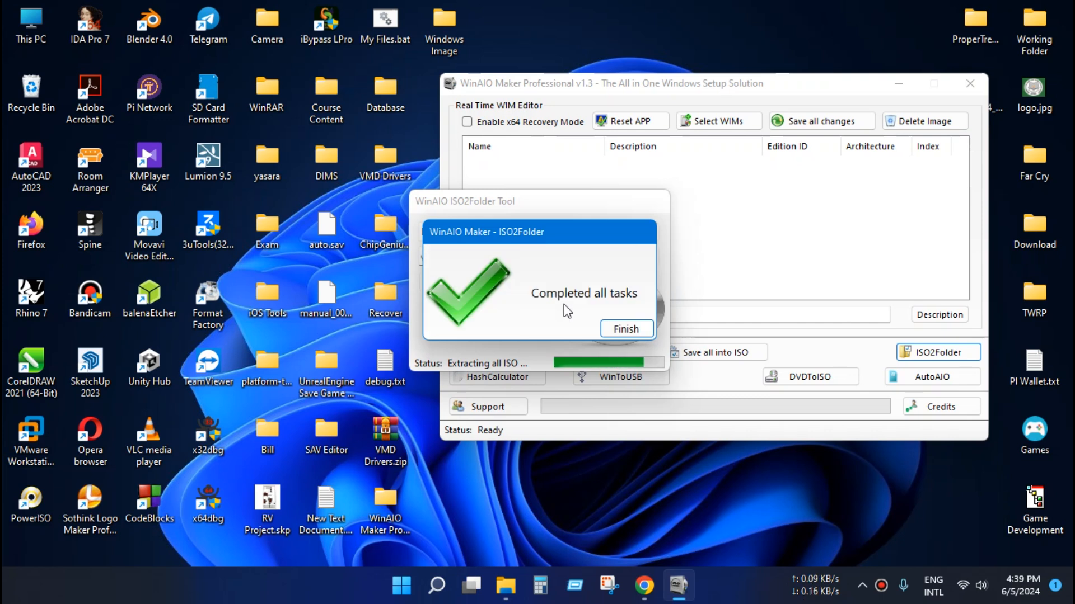
pyautogui.click(636, 332)
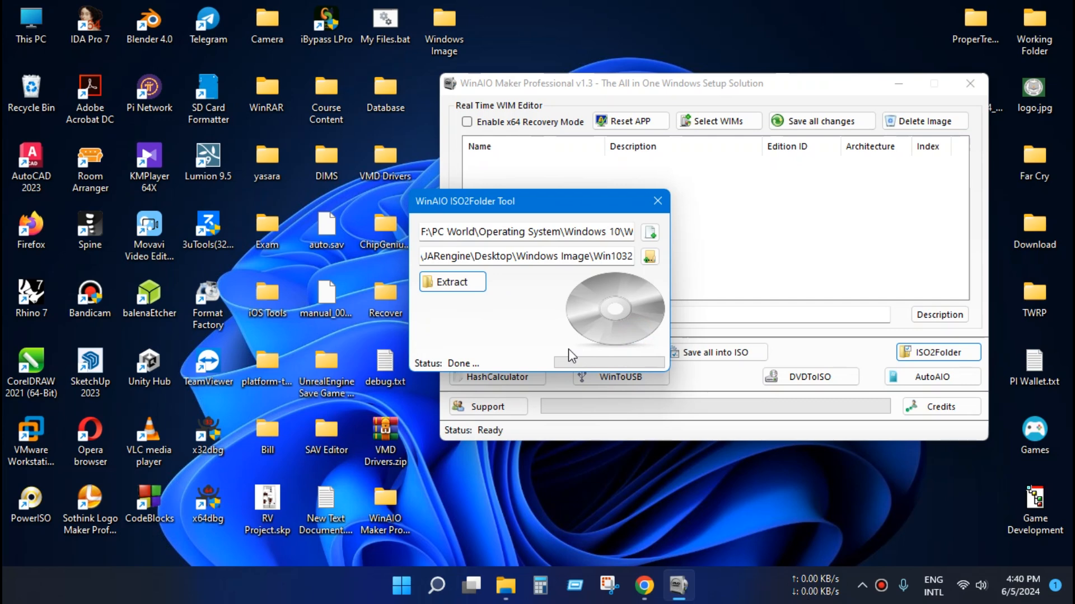
pyautogui.click(658, 201)
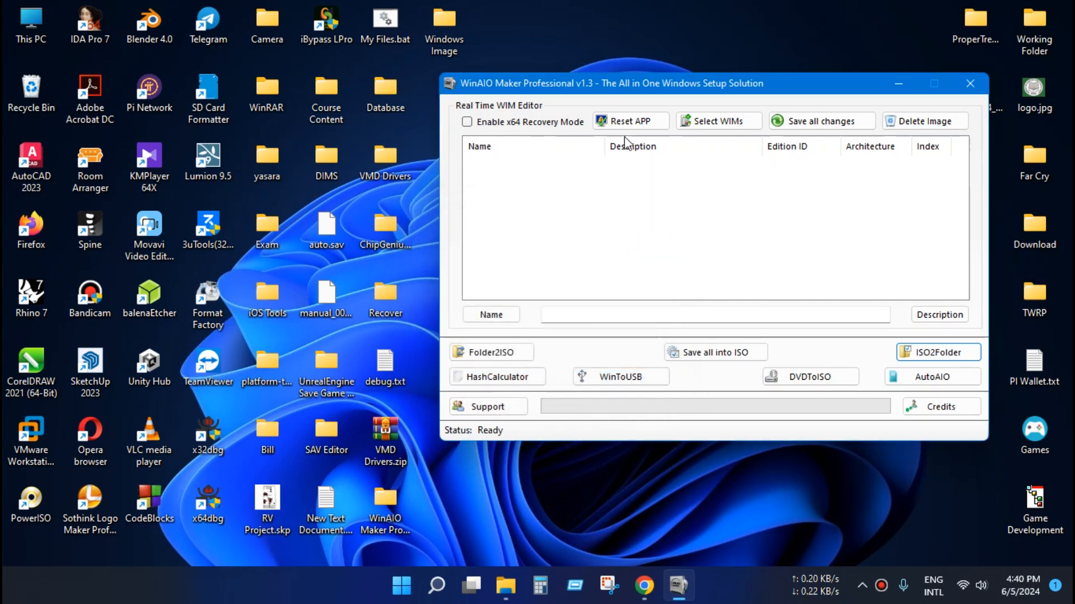
# Open the Windows Image folder on the desktop and examine the extracted setup files in Win764, Win786, Win1032 and Win1064
pyautogui.moveTo(647, 95); pyautogui.dragTo(620, 108)
pyautogui.click(443, 33)
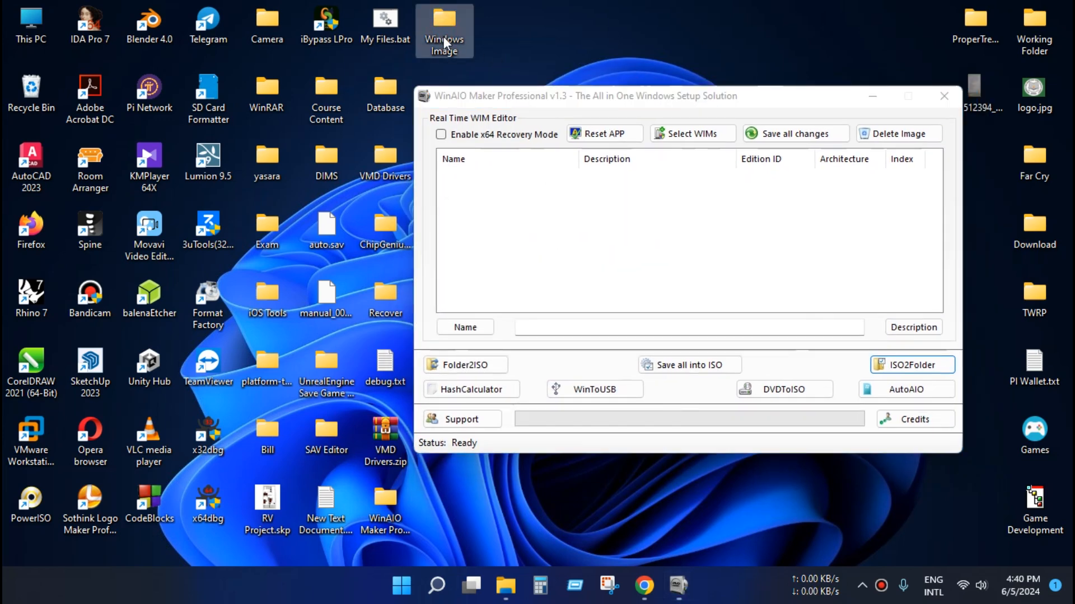
pyautogui.doubleClick(438, 32)
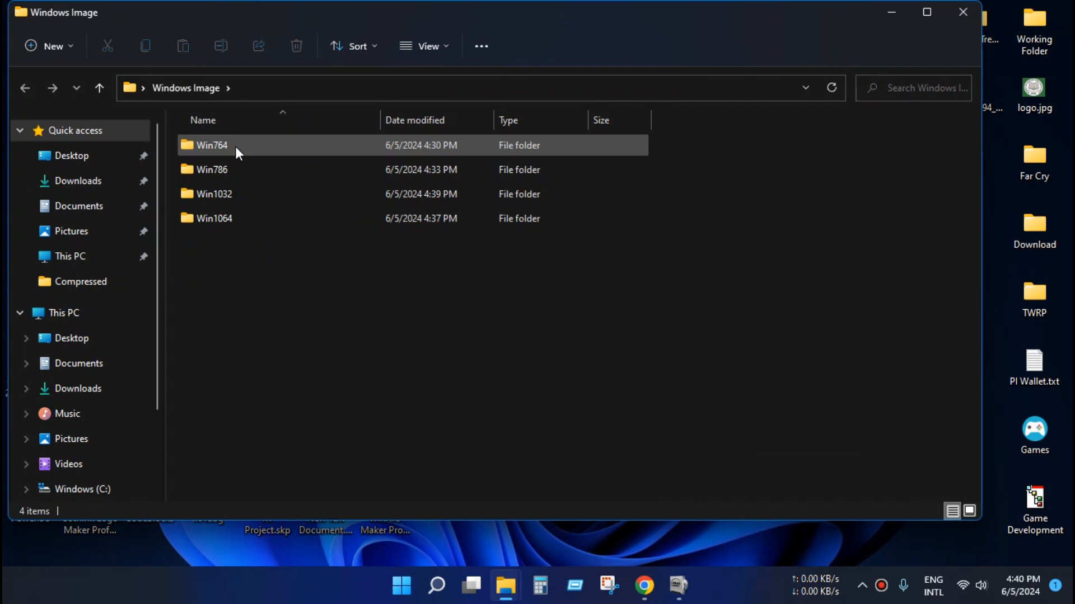
pyautogui.click(236, 147)
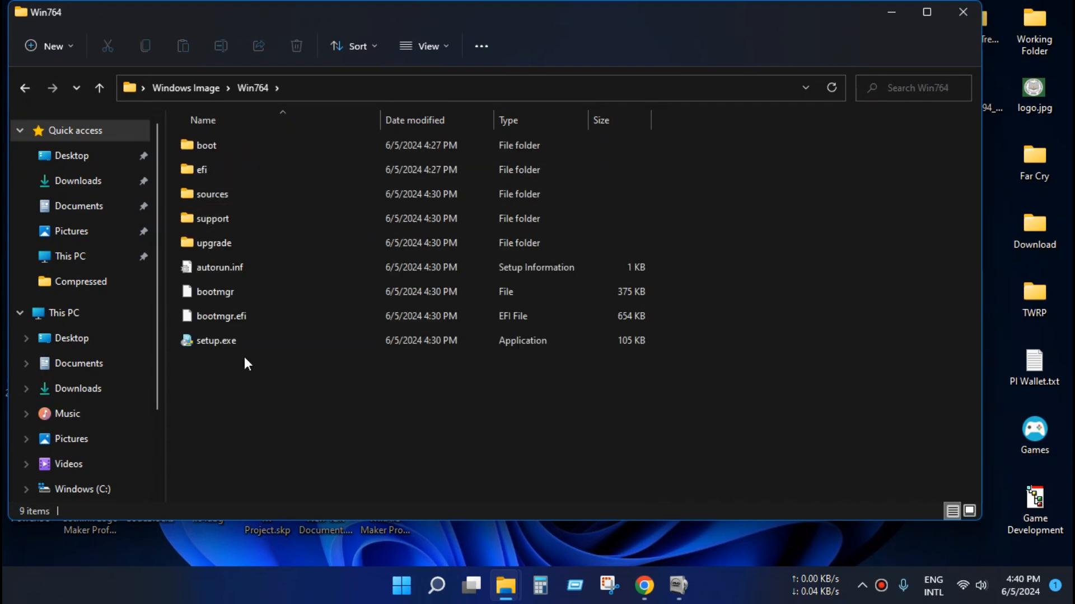
pyautogui.click(99, 88)
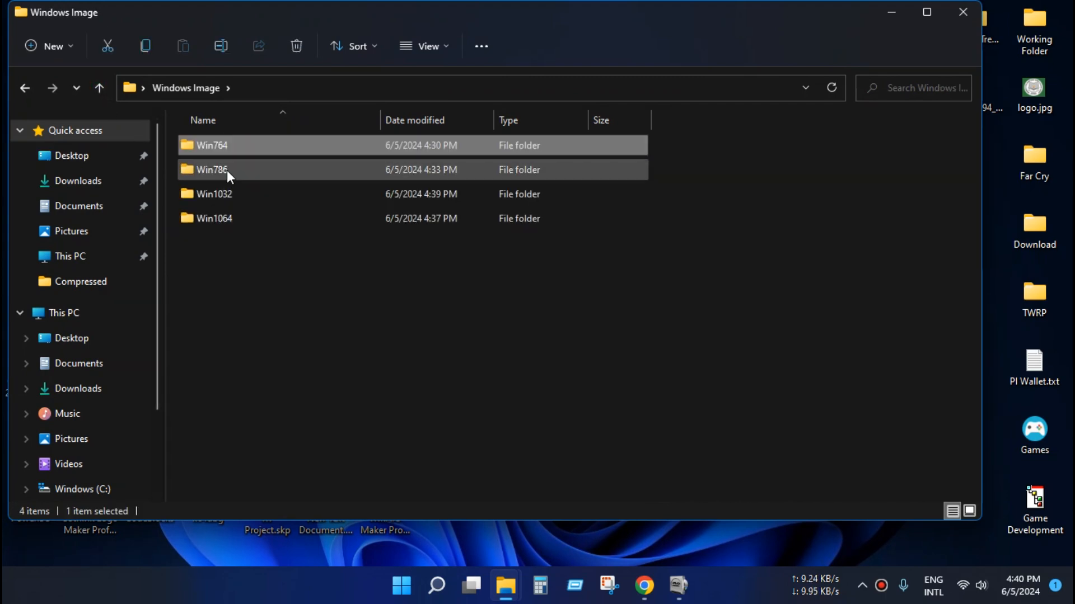
pyautogui.doubleClick(226, 170)
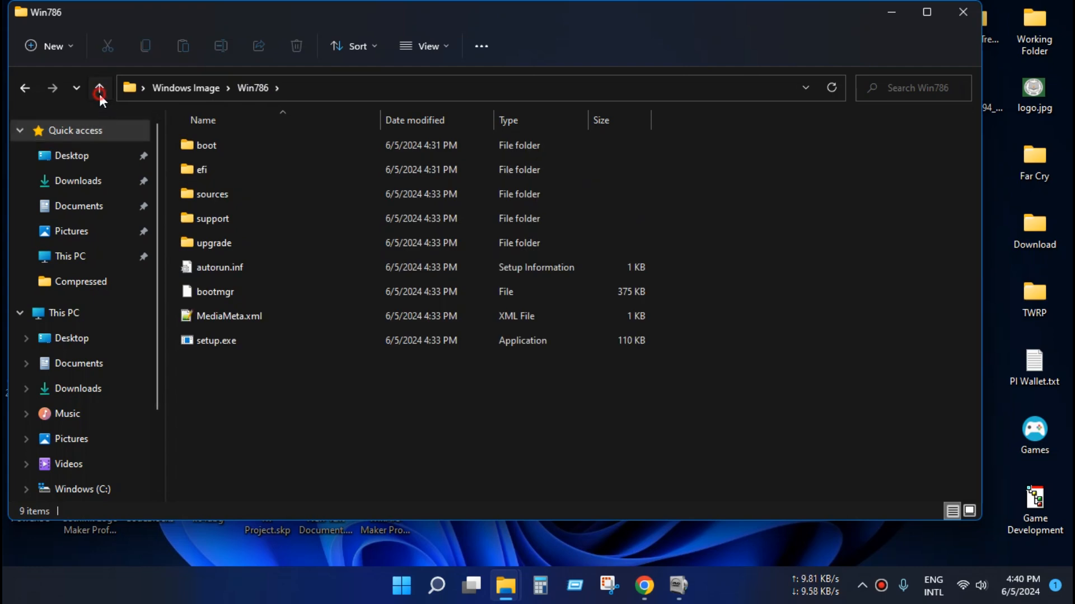
pyautogui.click(99, 88)
pyautogui.doubleClick(220, 170)
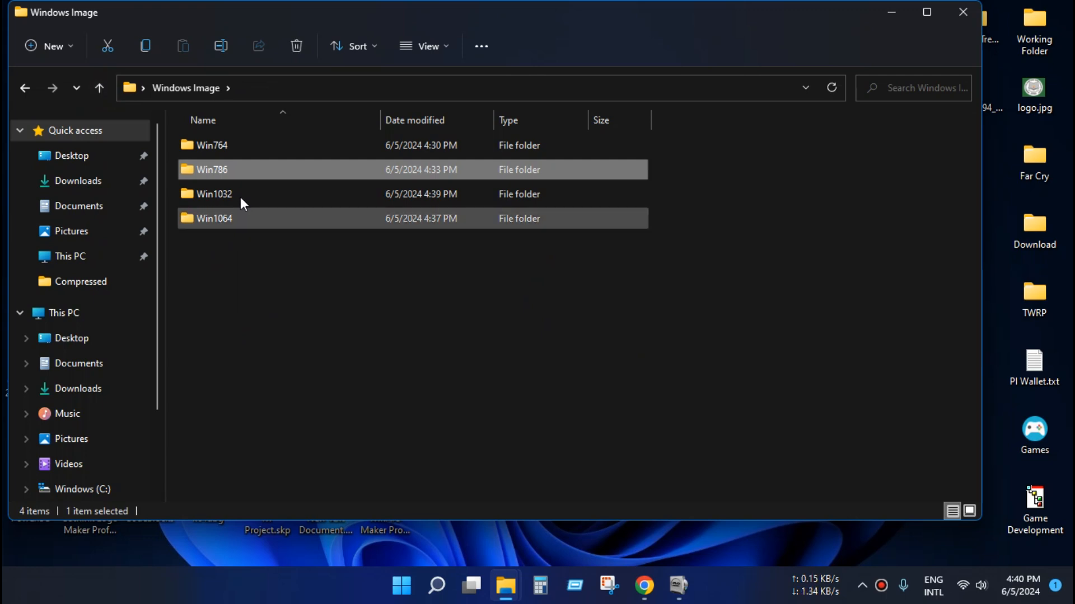
pyautogui.doubleClick(240, 200)
pyautogui.click(99, 88)
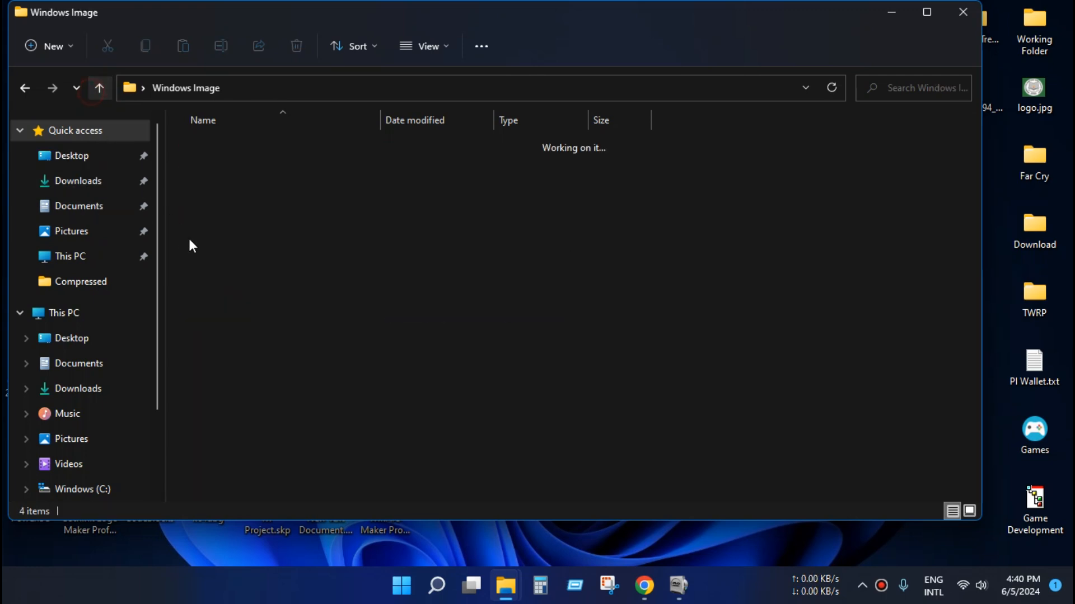
pyautogui.doubleClick(229, 224)
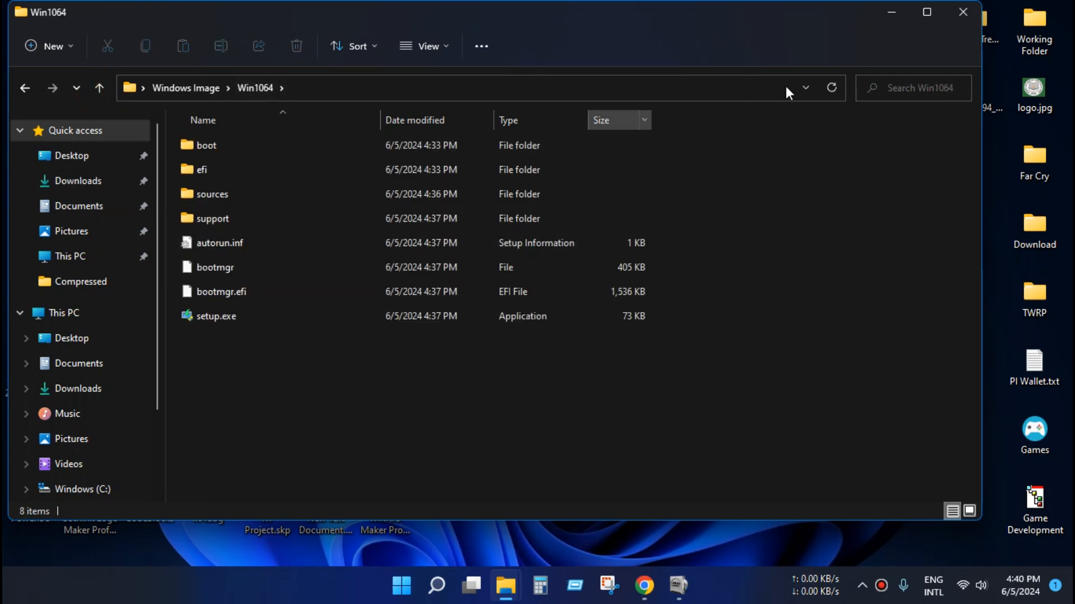
pyautogui.click(958, 22)
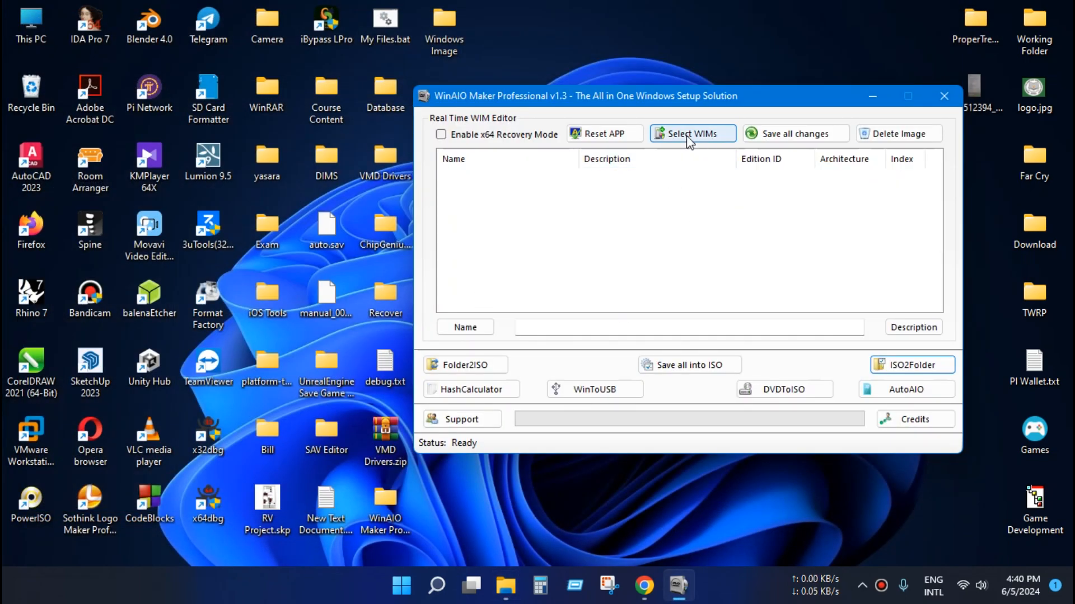
# Start selecting a WIM file in WinAIO Maker and browse to the Windows Image folder on the desktop
pyautogui.click(700, 101)
pyautogui.moveTo(699, 100); pyautogui.dragTo(650, 113)
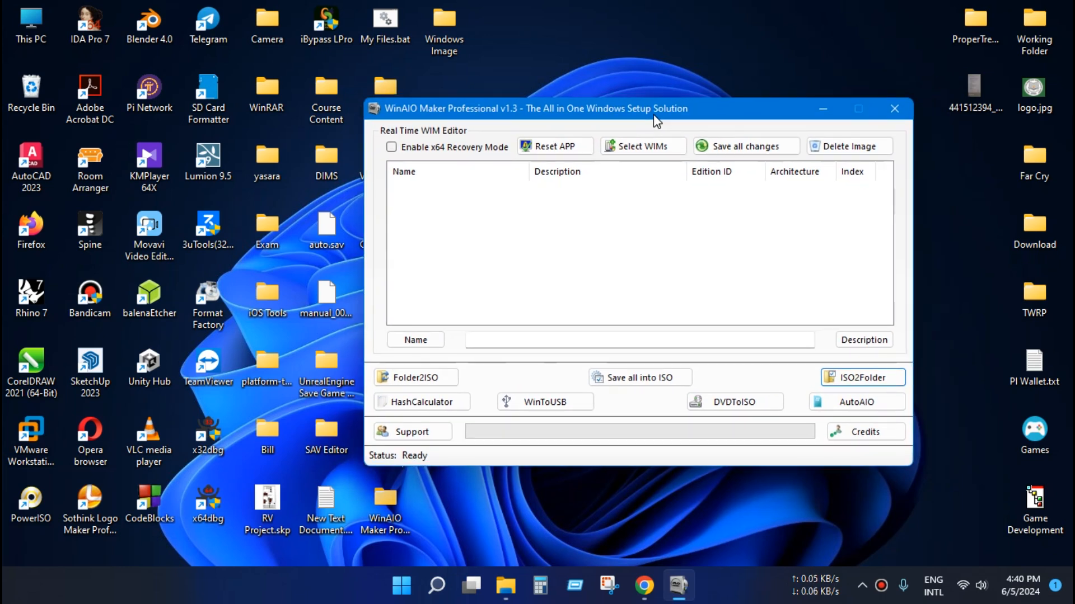
pyautogui.click(643, 148)
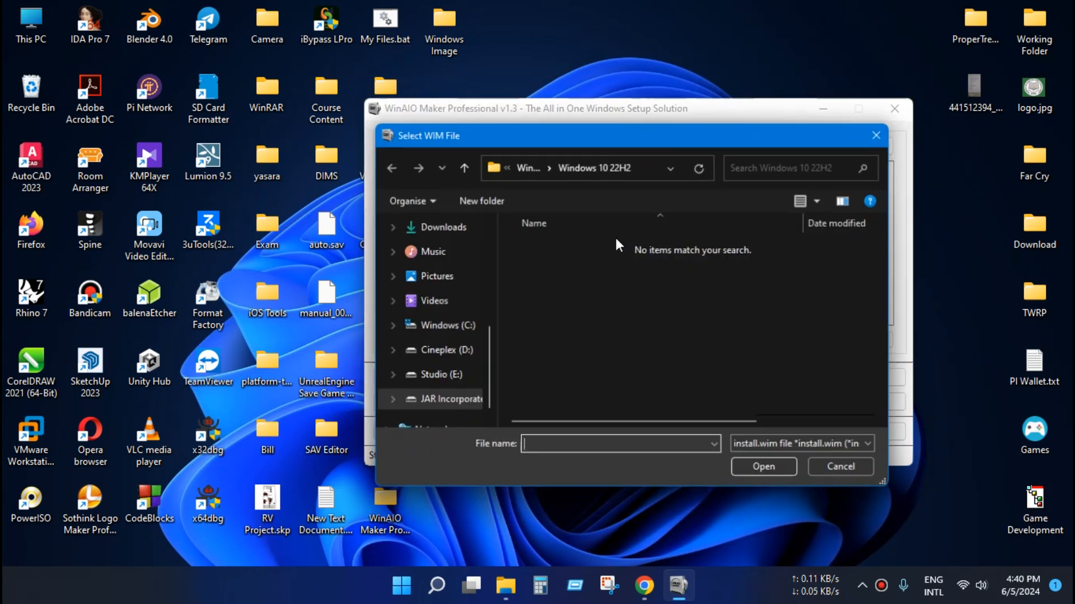
pyautogui.scroll(-1, 435, 419)
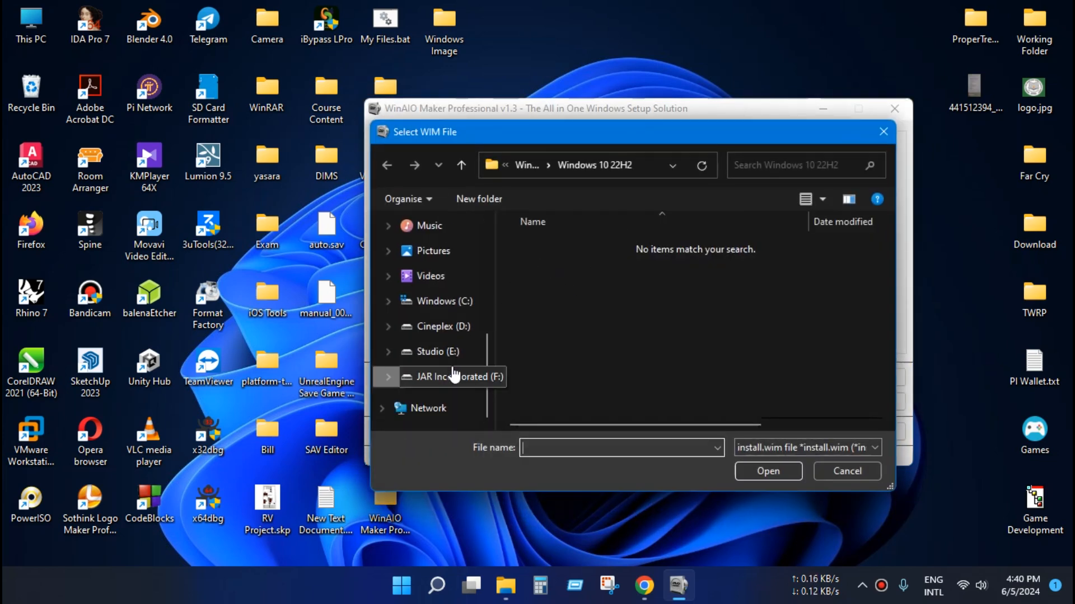
pyautogui.scroll(3, 448, 367)
pyautogui.click(437, 257)
pyautogui.scroll(-8, 669, 300)
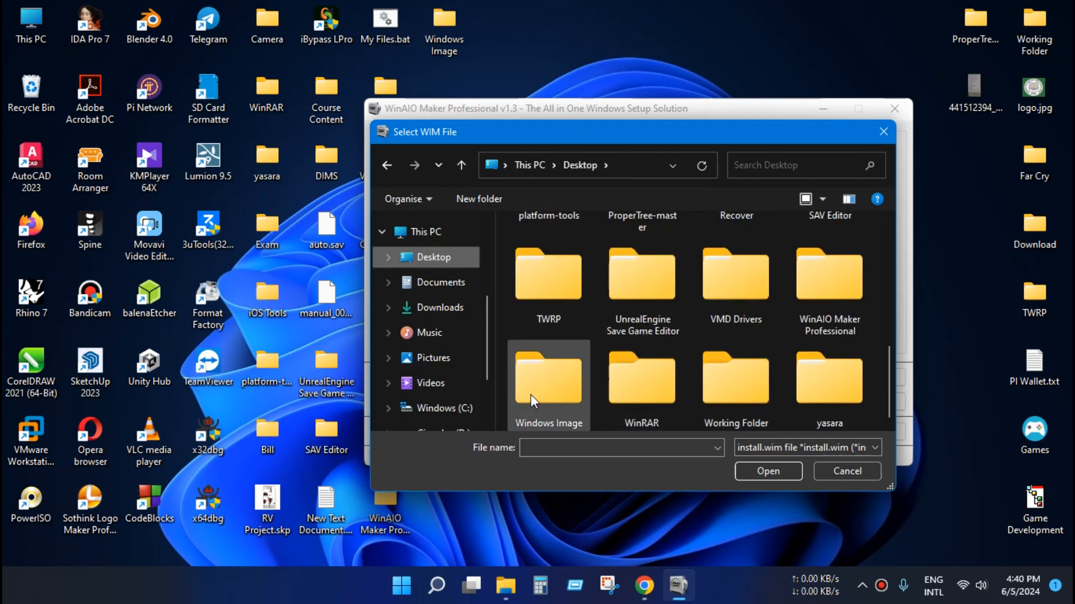
pyautogui.doubleClick(552, 382)
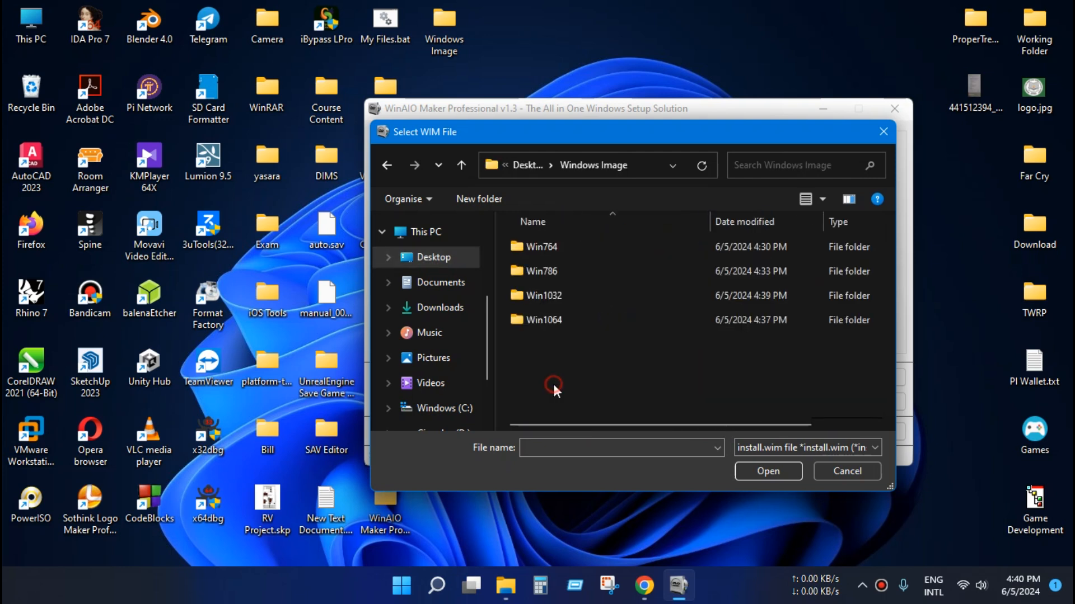
# Load install.wim from the sources folder of Win764 into the WIM editor
pyautogui.doubleClick(569, 250)
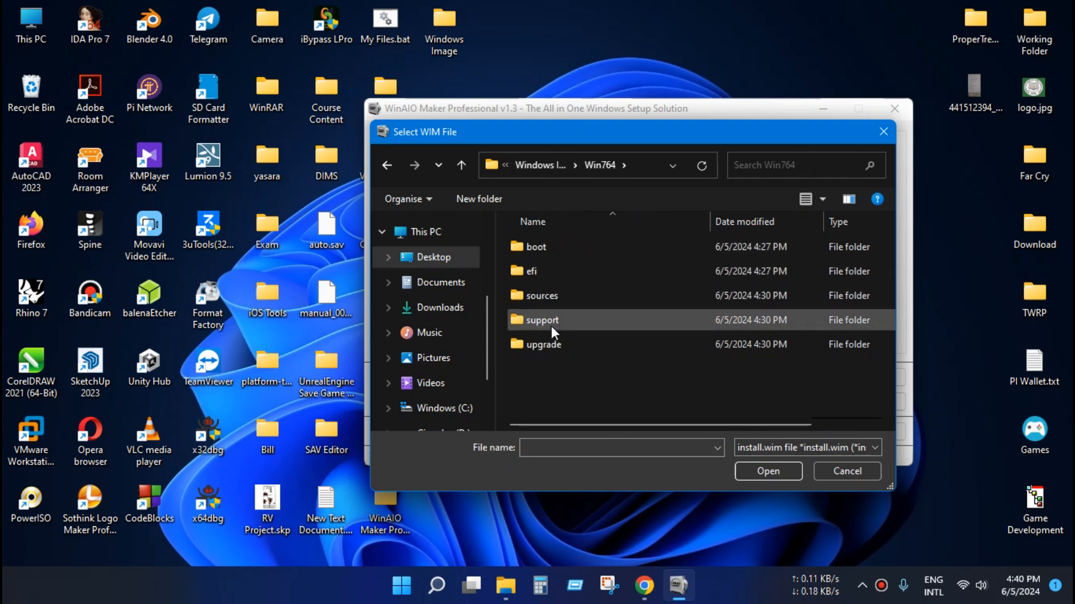
pyautogui.doubleClick(576, 299)
pyautogui.scroll(-1, 576, 298)
pyautogui.click(553, 413)
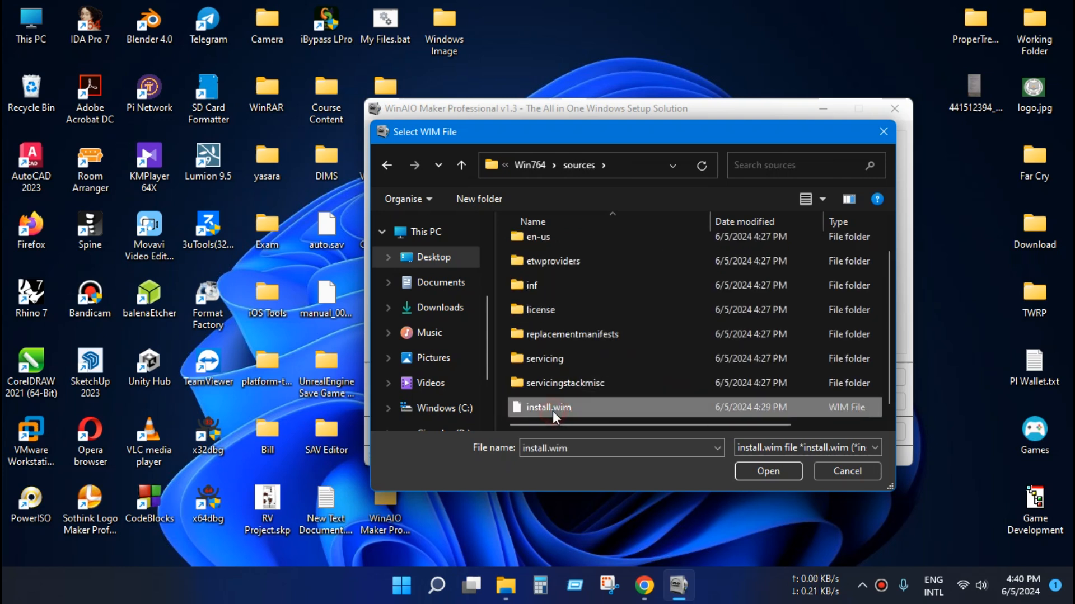
pyautogui.click(769, 471)
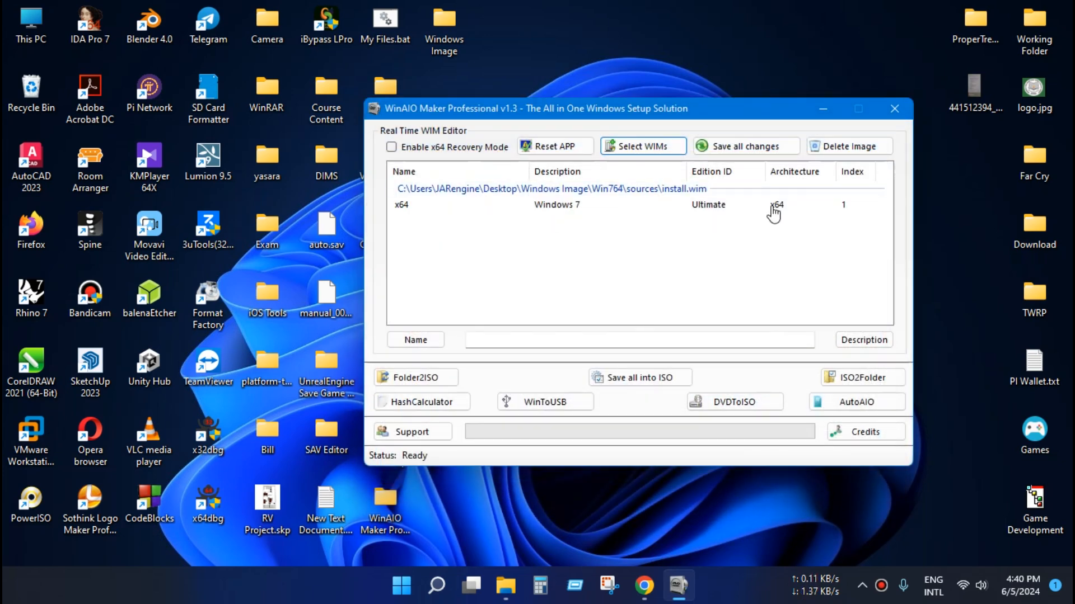
# Add install.wim from the sources folder of Win786 to the WIM list
pyautogui.click(651, 151)
pyautogui.doubleClick(557, 274)
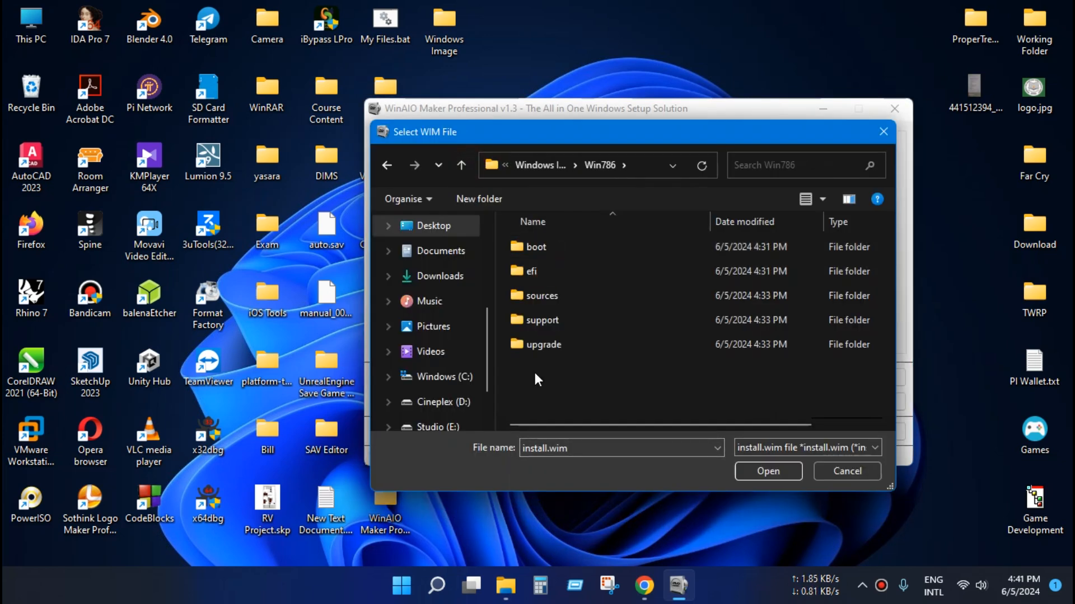
pyautogui.doubleClick(546, 296)
pyautogui.click(772, 469)
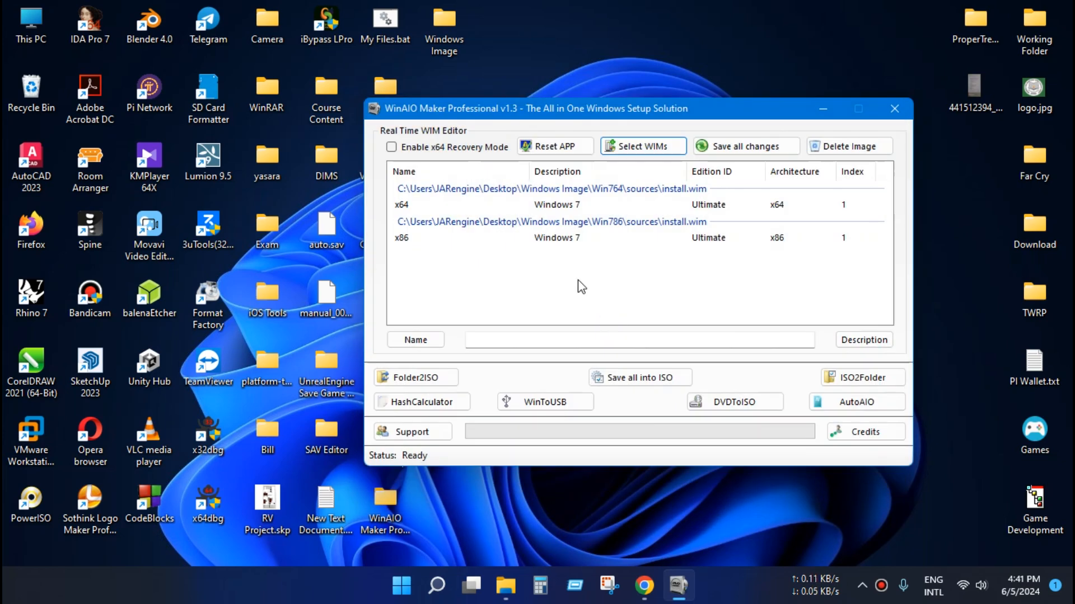
# Add the 32-bit Windows 10 install.wim from the sources folder of Win1032 to the WIM list
pyautogui.click(644, 146)
pyautogui.click(462, 164)
pyautogui.click(462, 165)
pyautogui.doubleClick(545, 297)
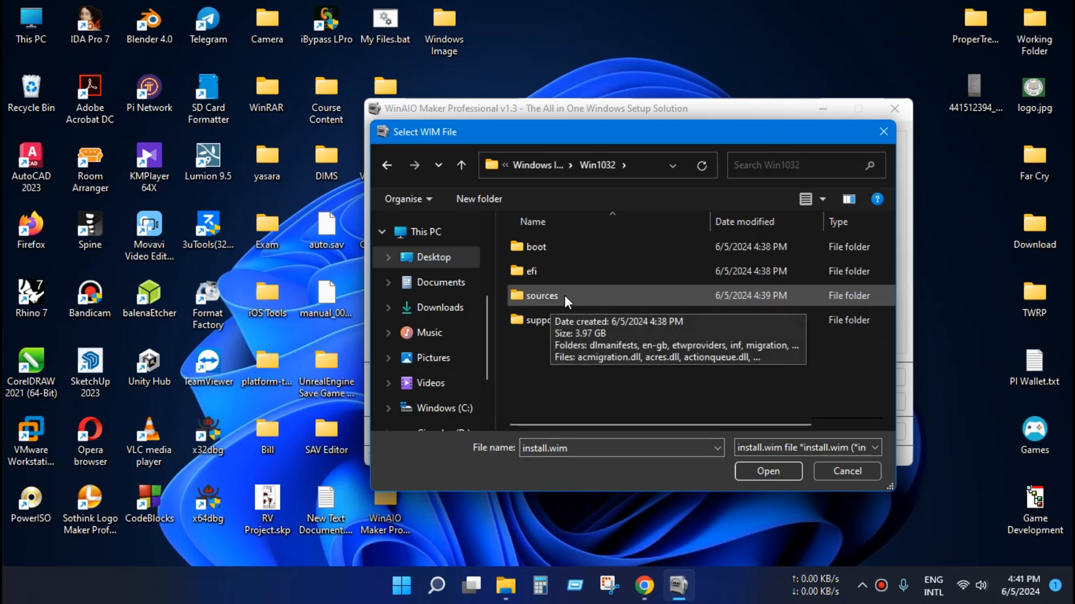
pyautogui.doubleClick(564, 294)
pyautogui.doubleClick(565, 411)
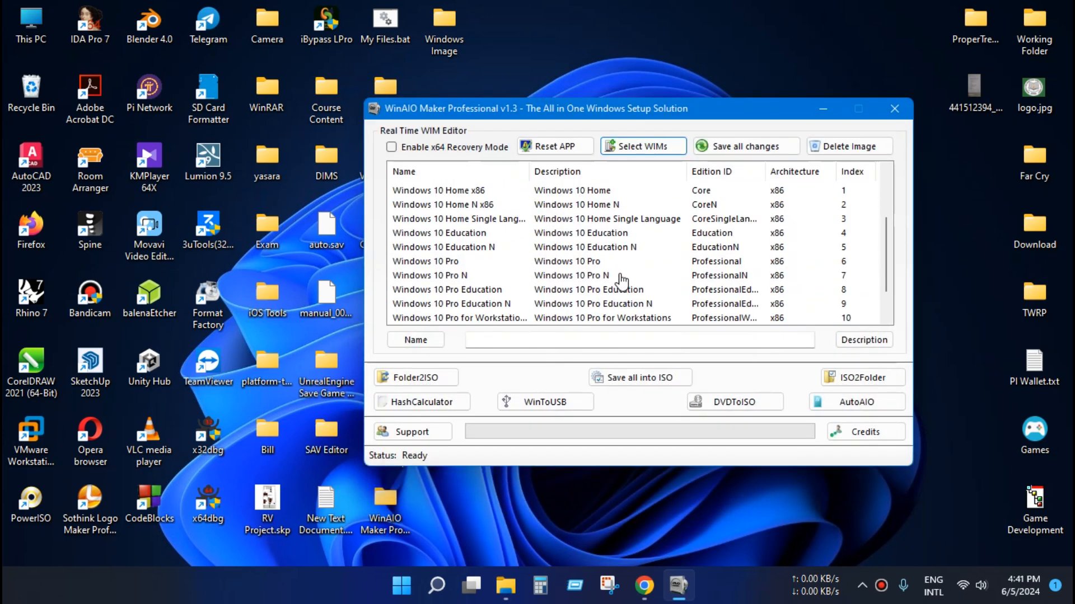
# Add the 64-bit Windows 10 install.wim from the sources folder of Win1064 to the WIM list
pyautogui.click(644, 147)
pyautogui.click(461, 165)
pyautogui.click(461, 166)
pyautogui.doubleClick(565, 322)
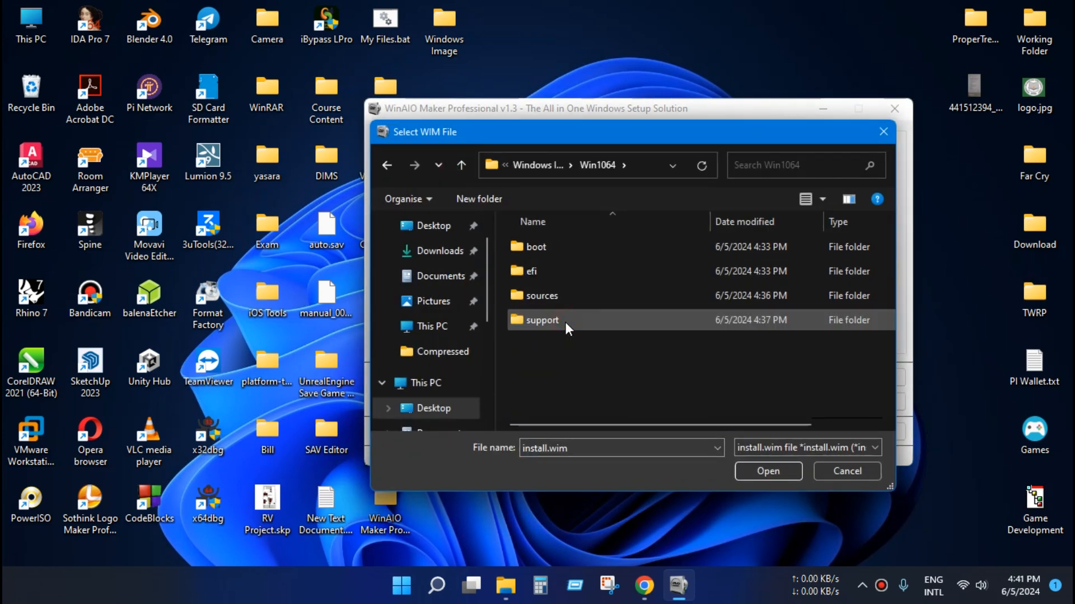
pyautogui.doubleClick(566, 298)
pyautogui.scroll(-2, 579, 344)
pyautogui.click(564, 405)
pyautogui.click(767, 472)
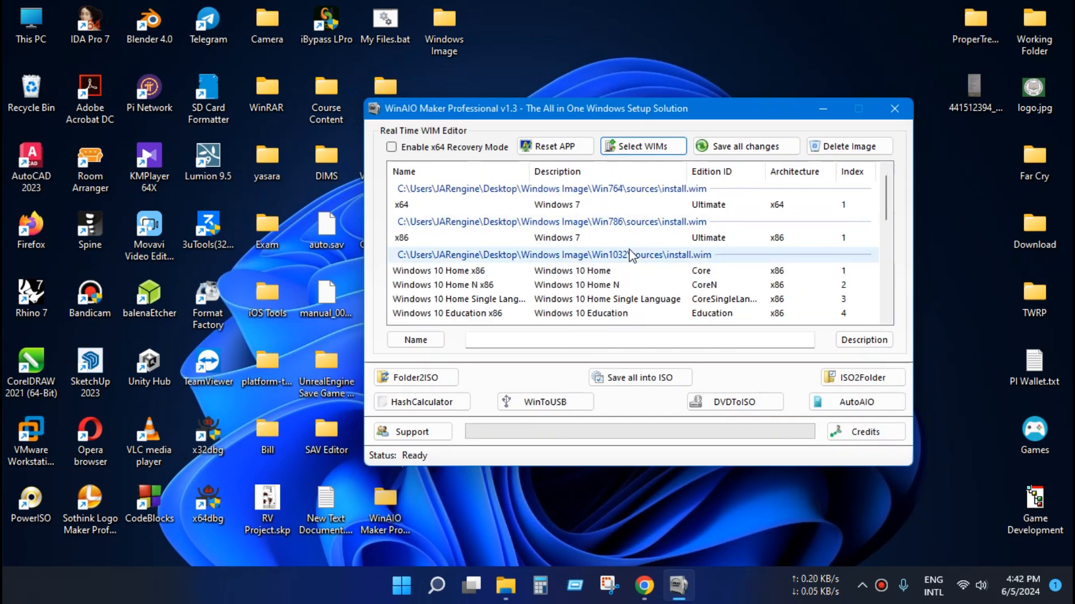
# Examine the Windows editions, architectures and indexes listed for the four loaded WIM files
pyautogui.scroll(-3, 655, 254)
pyautogui.scroll(-4, 667, 267)
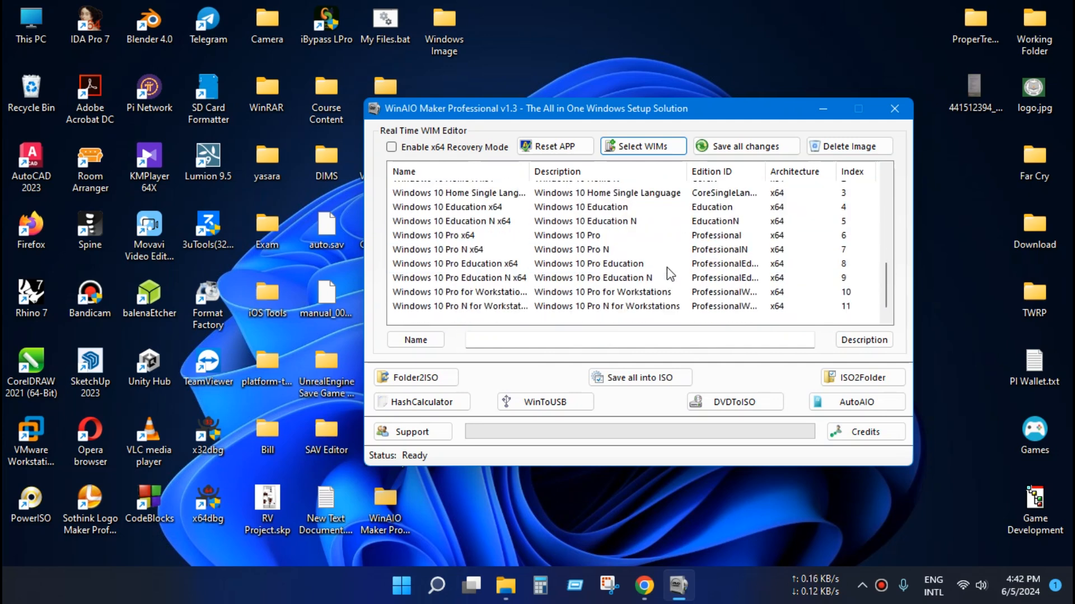
pyautogui.scroll(1, 659, 274)
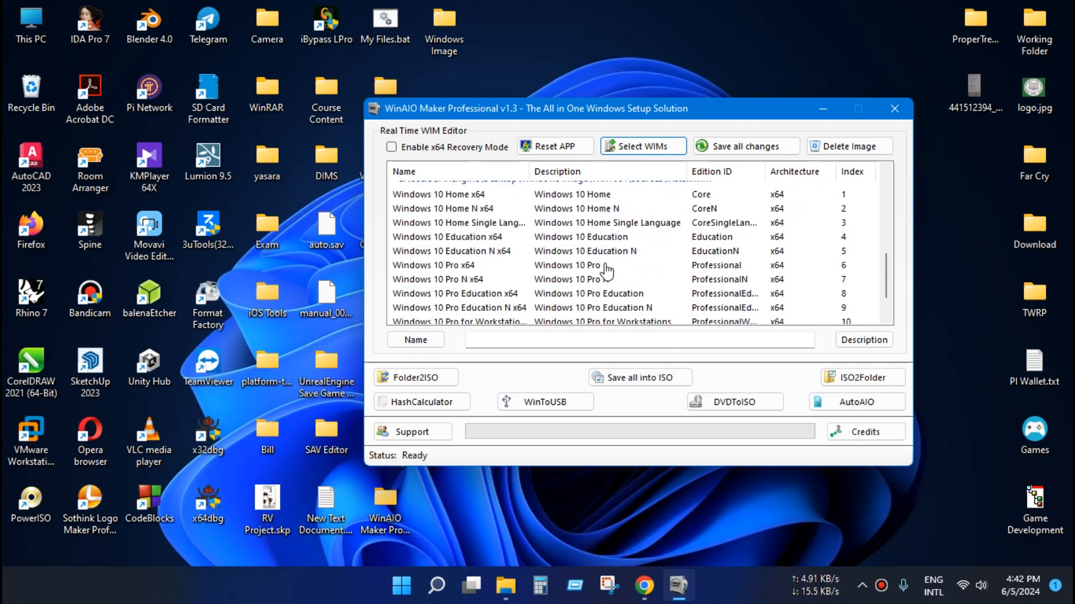
pyautogui.click(616, 238)
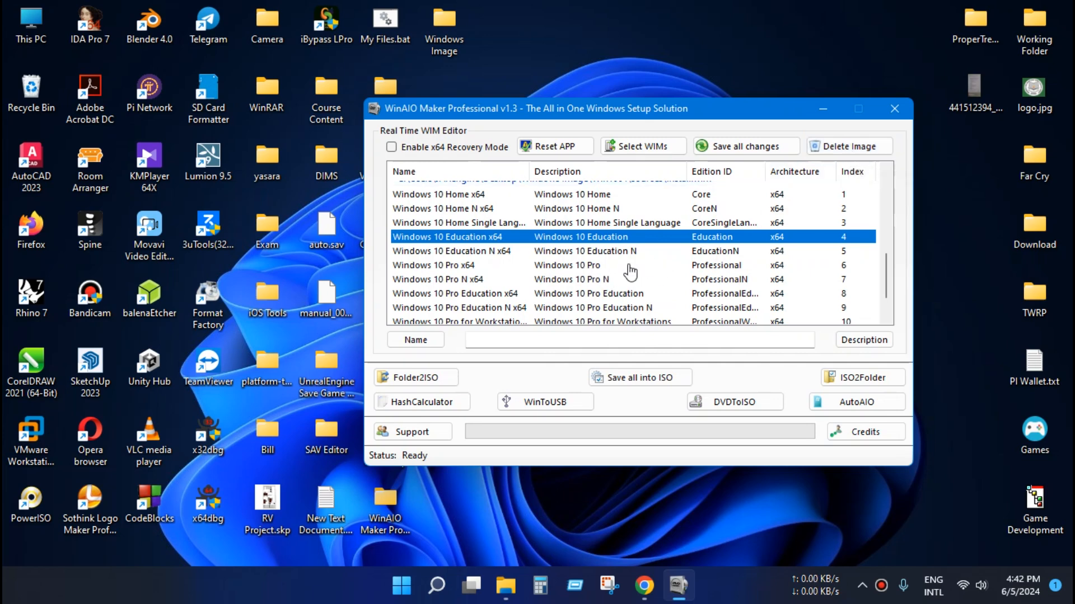
pyautogui.scroll(2, 627, 271)
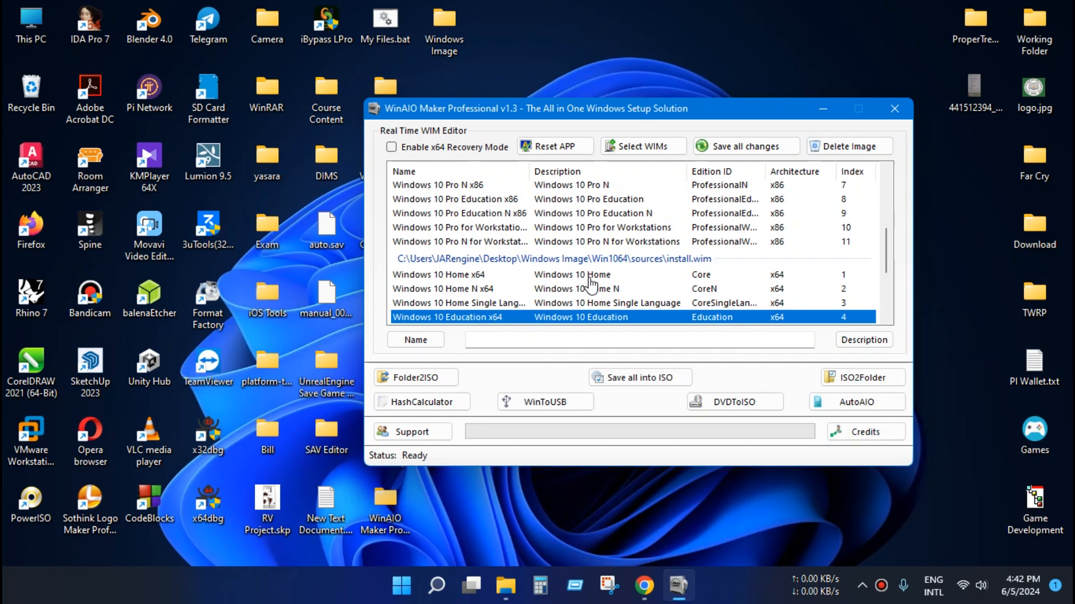
pyautogui.scroll(1, 585, 285)
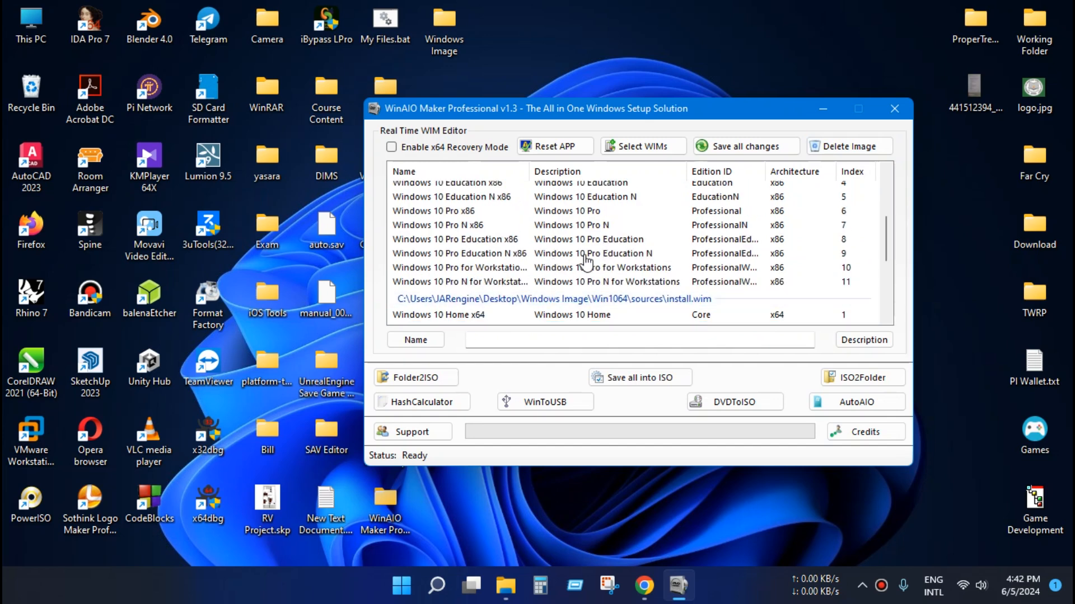
pyautogui.scroll(1, 586, 261)
pyautogui.scroll(1, 586, 261)
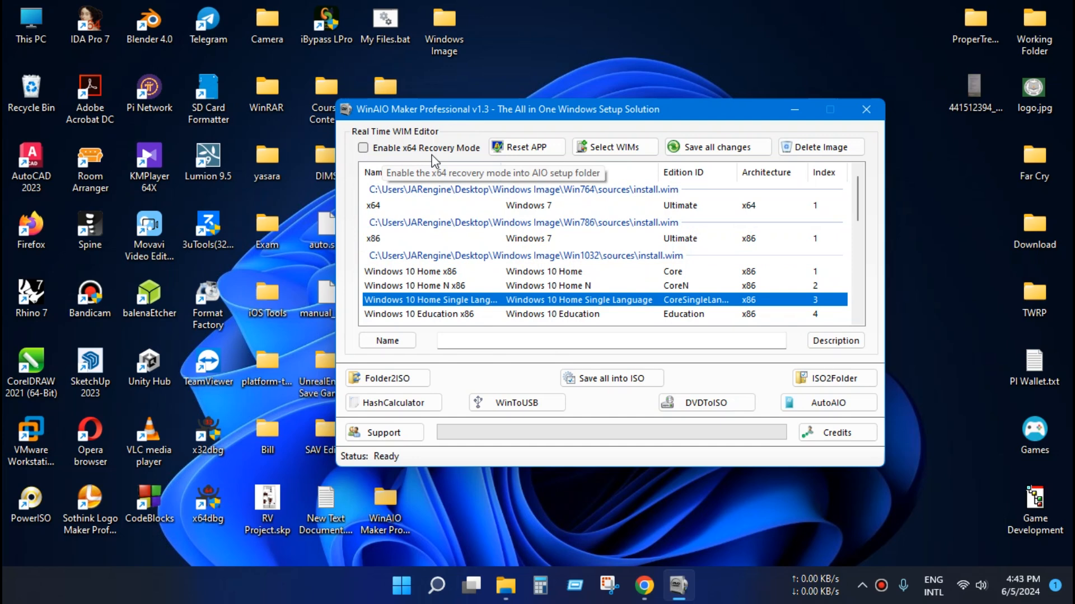
# Enable x64 Recovery Mode for the AIO setup, accept the warning and check the list of loaded images
pyautogui.click(373, 149)
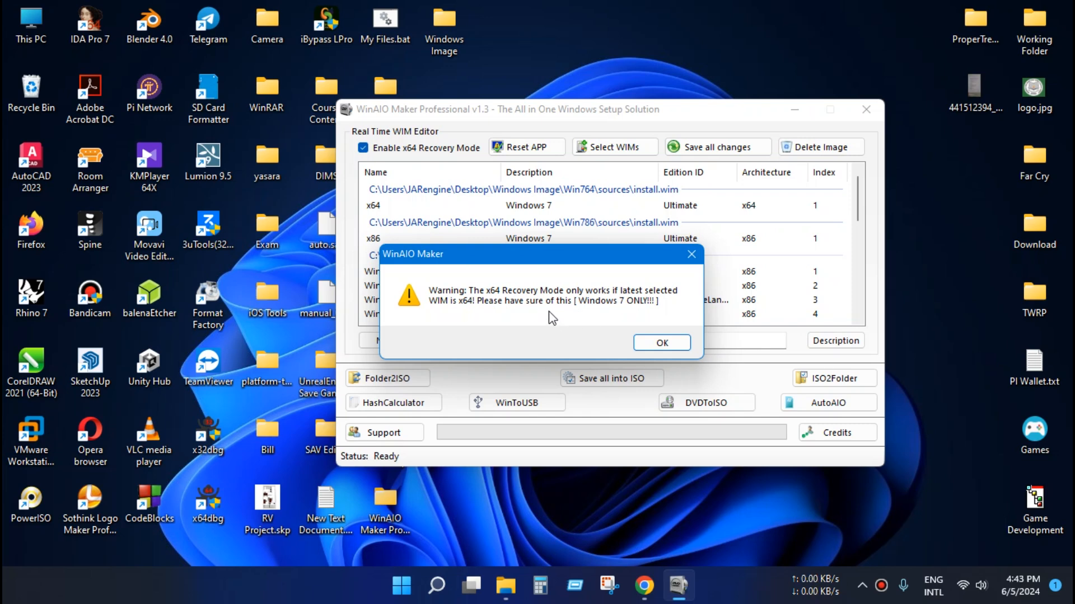
pyautogui.click(666, 343)
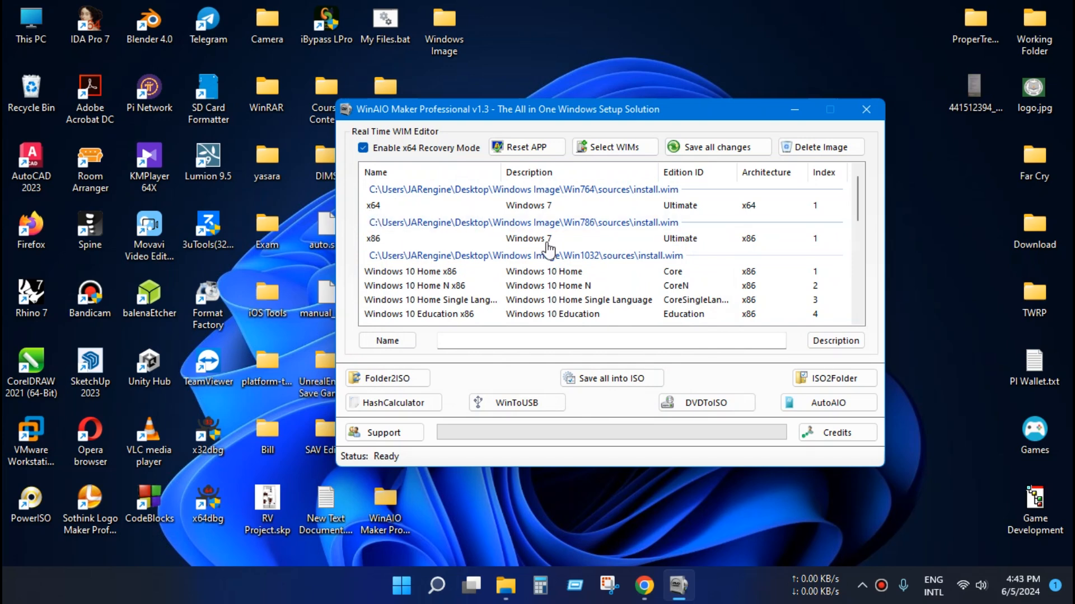
pyautogui.moveTo(572, 112); pyautogui.dragTo(570, 89)
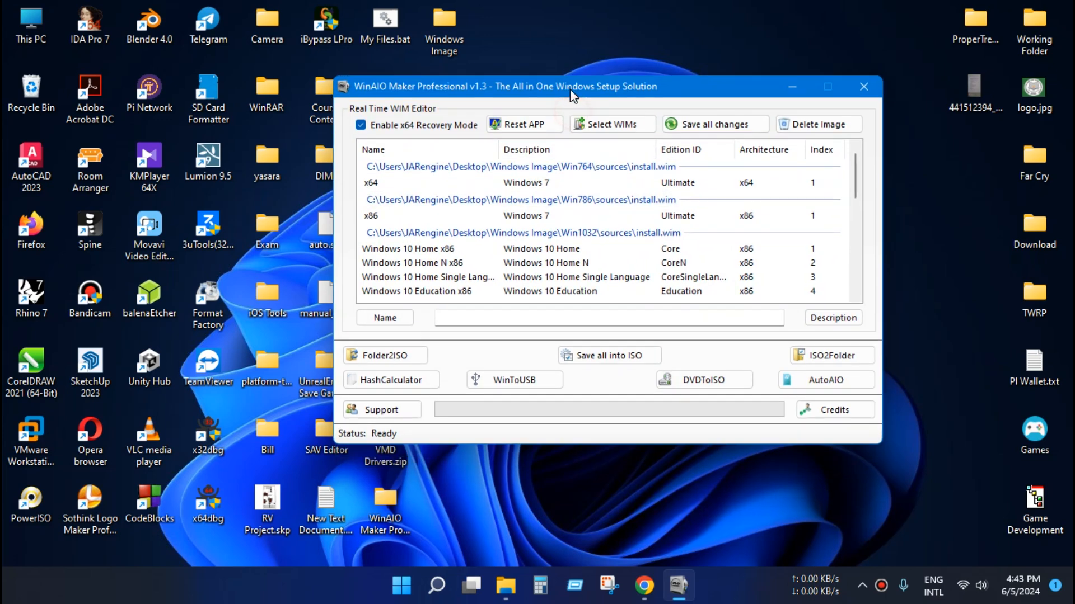
pyautogui.scroll(-8, 578, 274)
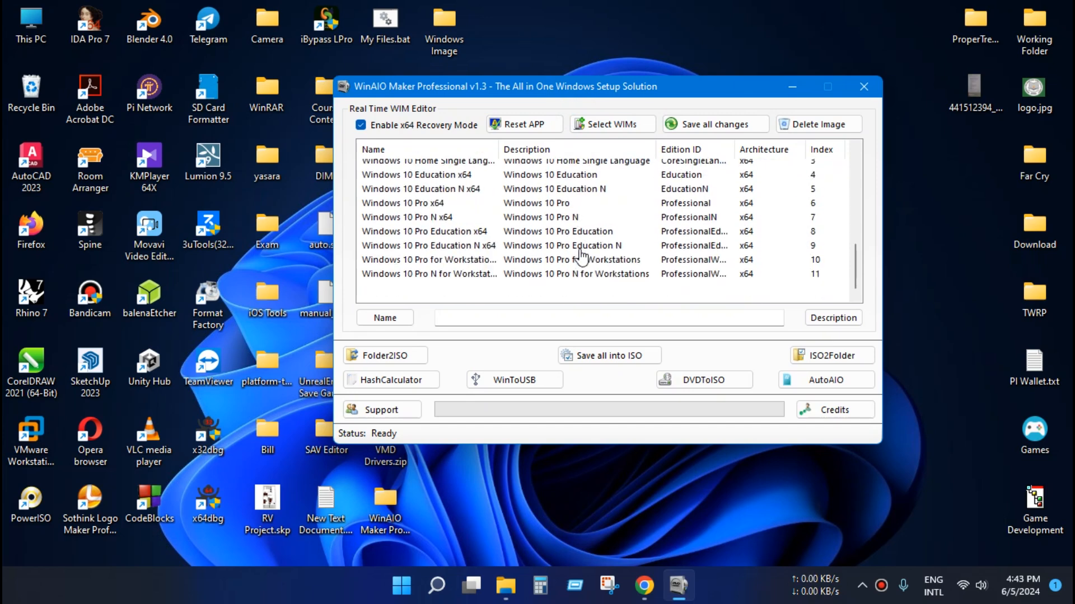
pyautogui.scroll(5, 580, 257)
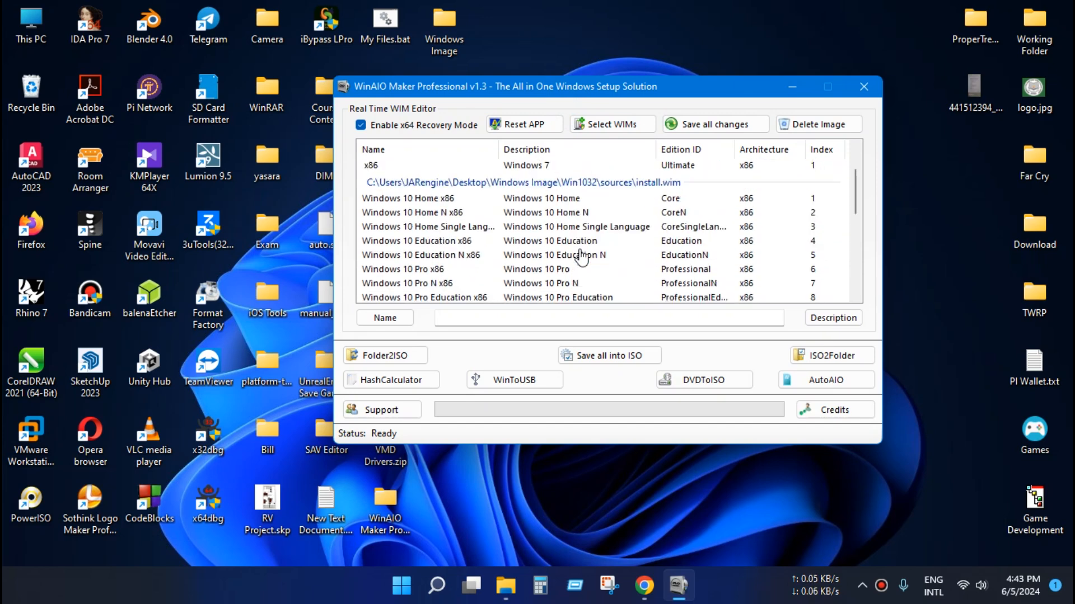
pyautogui.scroll(2, 582, 257)
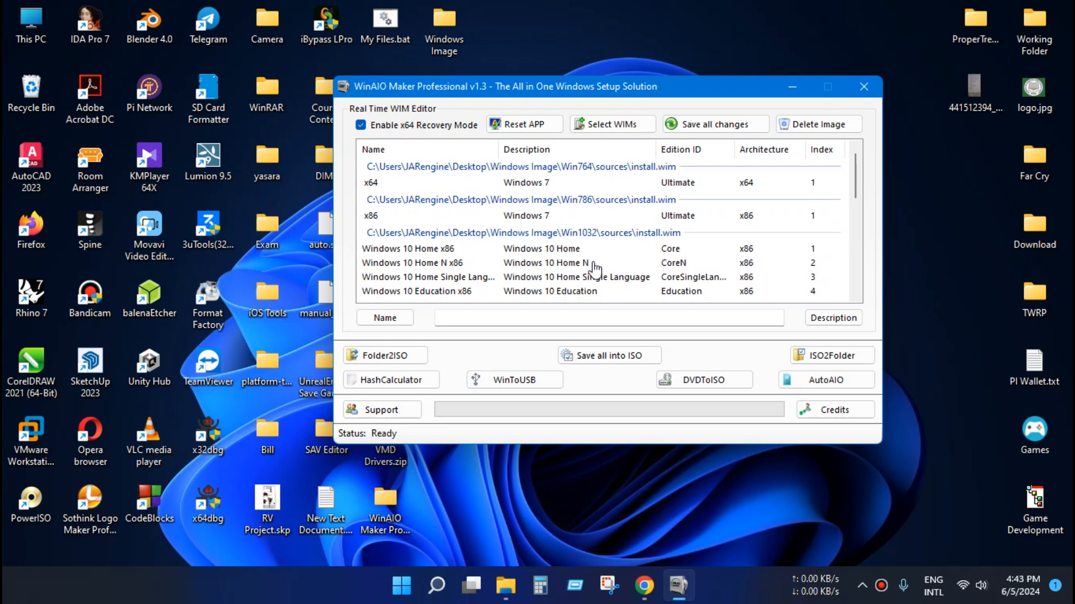
# Enter "Windows 7 & 10" as the text for the image name or description
pyautogui.click(473, 319)
pyautogui.write('Windows')
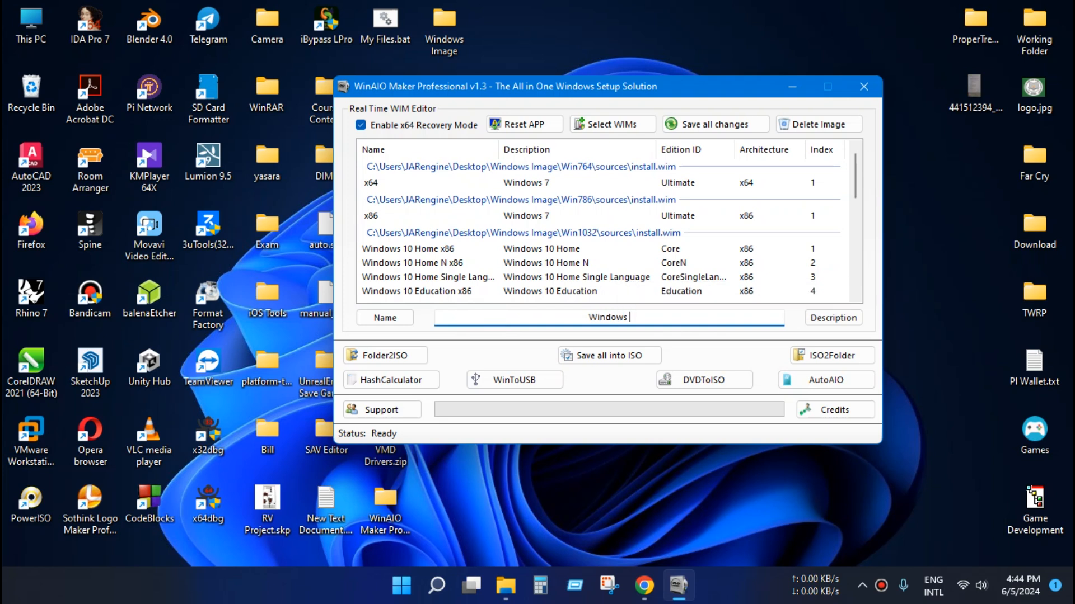
pyautogui.write(' 7 &')
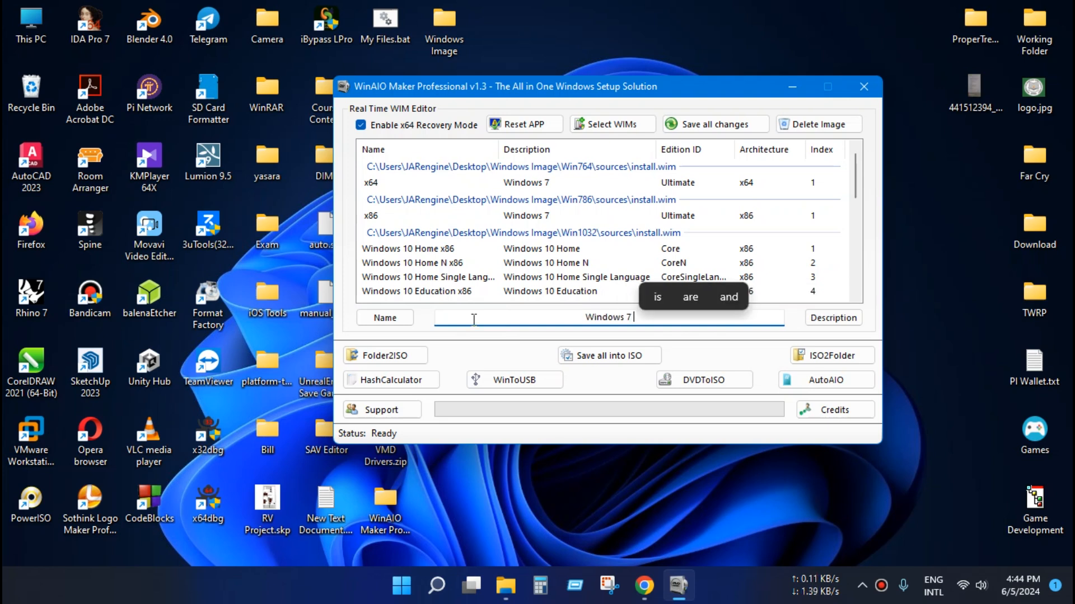
pyautogui.write(' 10')
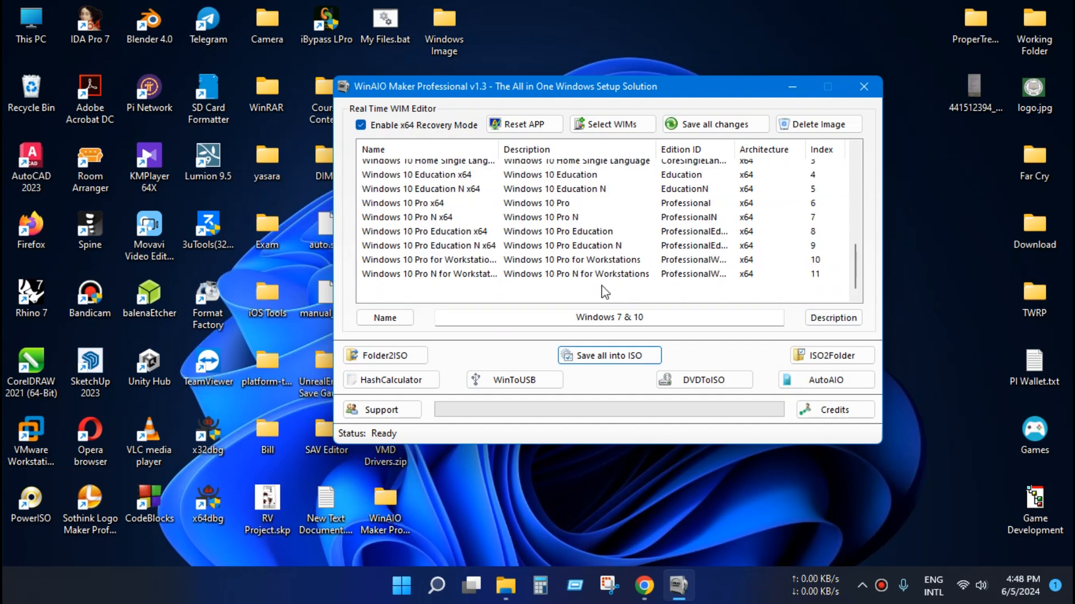
# Save all changes to merge the loaded images, agree to clean the *.cfg / *.clg files for the AIO feature, and finish
pyautogui.scroll(7, 609, 291)
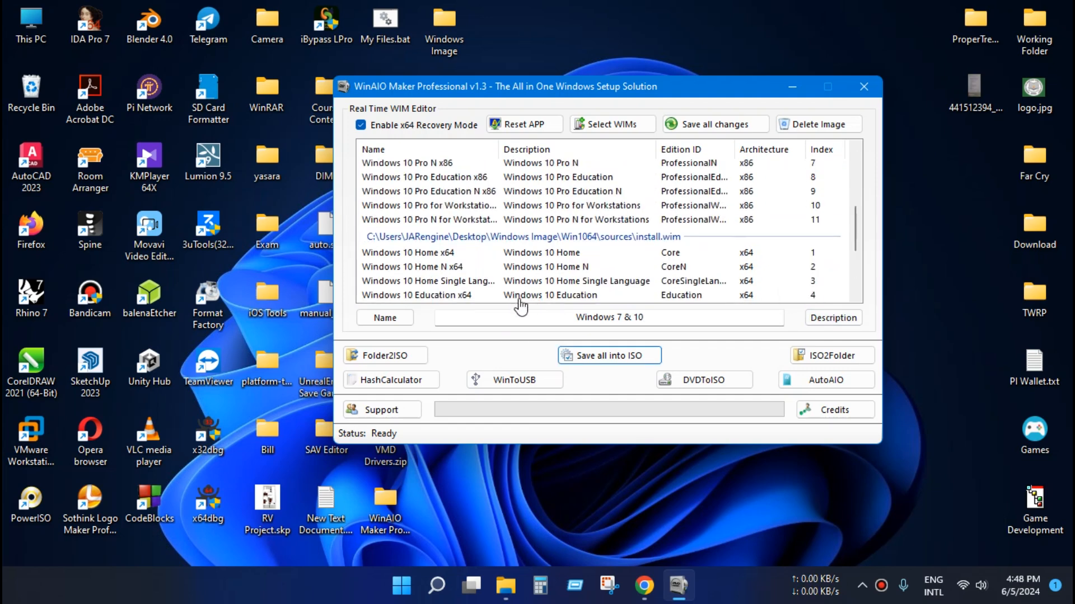
pyautogui.click(710, 126)
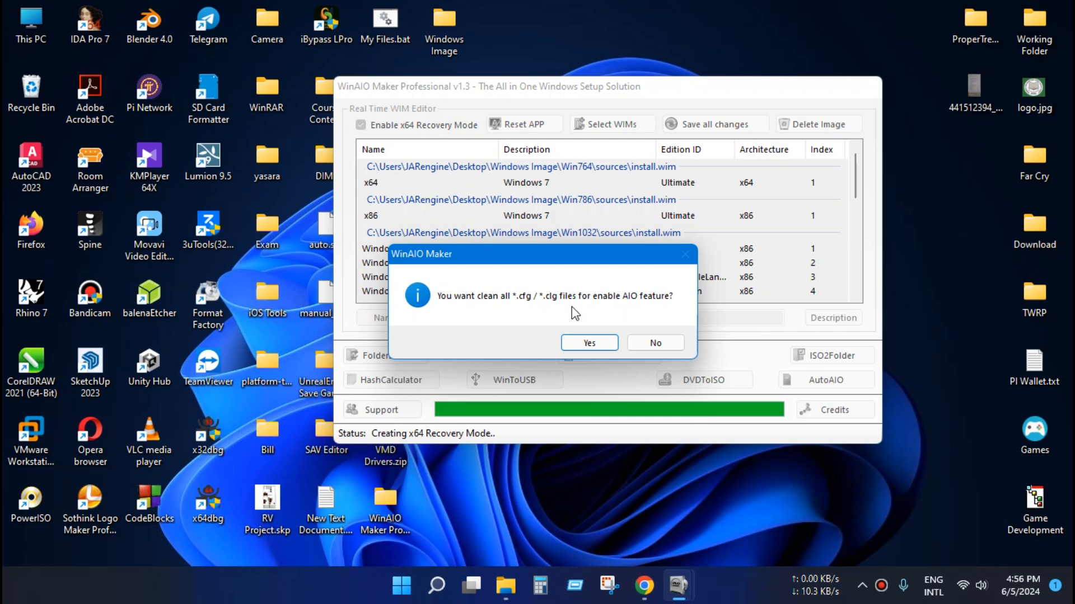
pyautogui.click(587, 343)
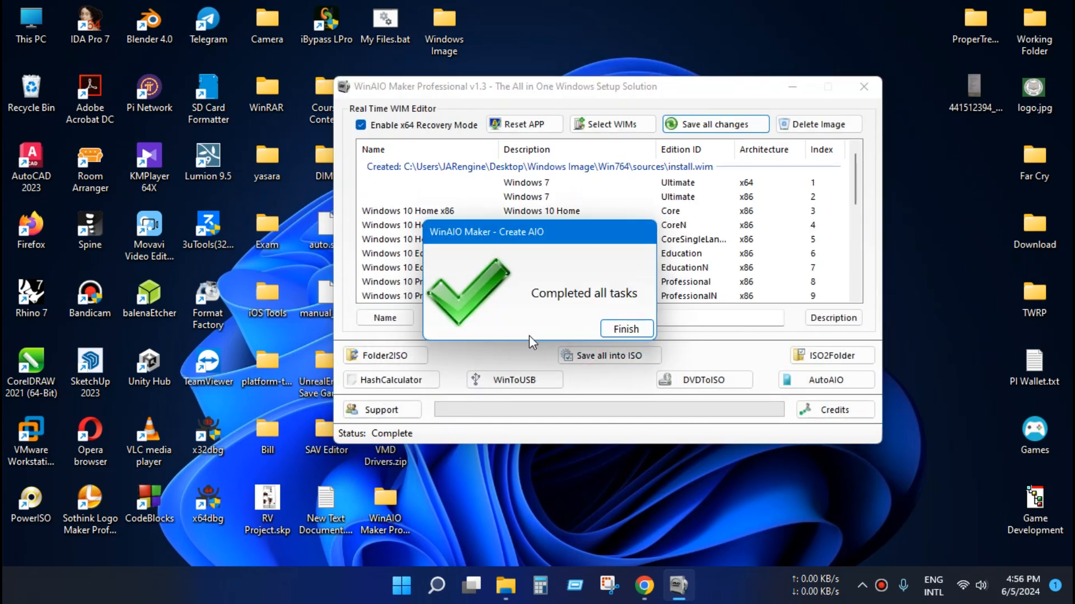
pyautogui.click(626, 329)
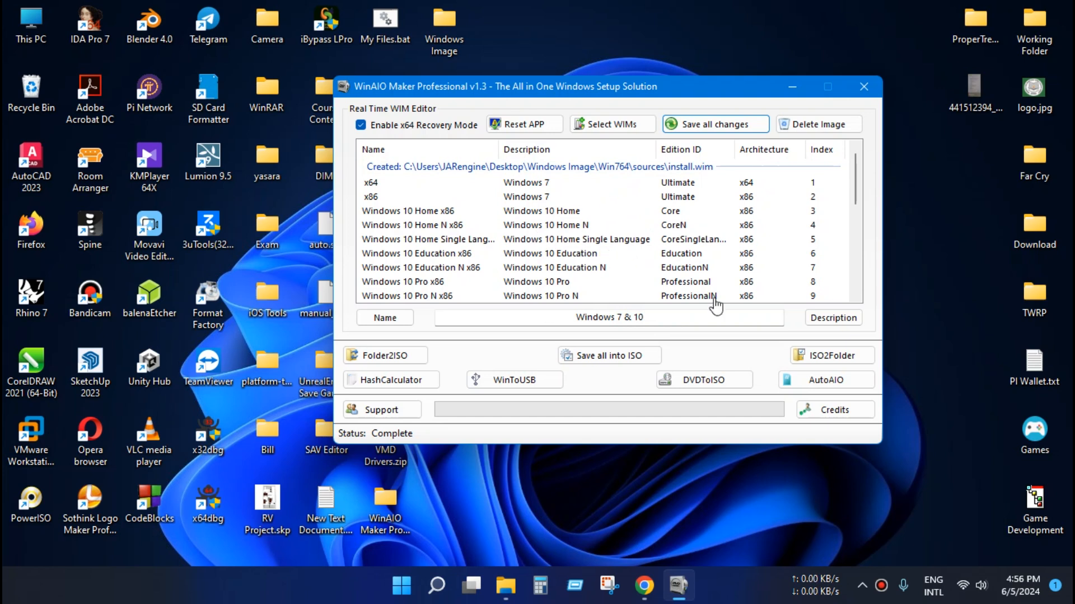
# Start saving the merged setup into an ISO and set its label to Win7.10
pyautogui.click(627, 361)
pyautogui.click(464, 267)
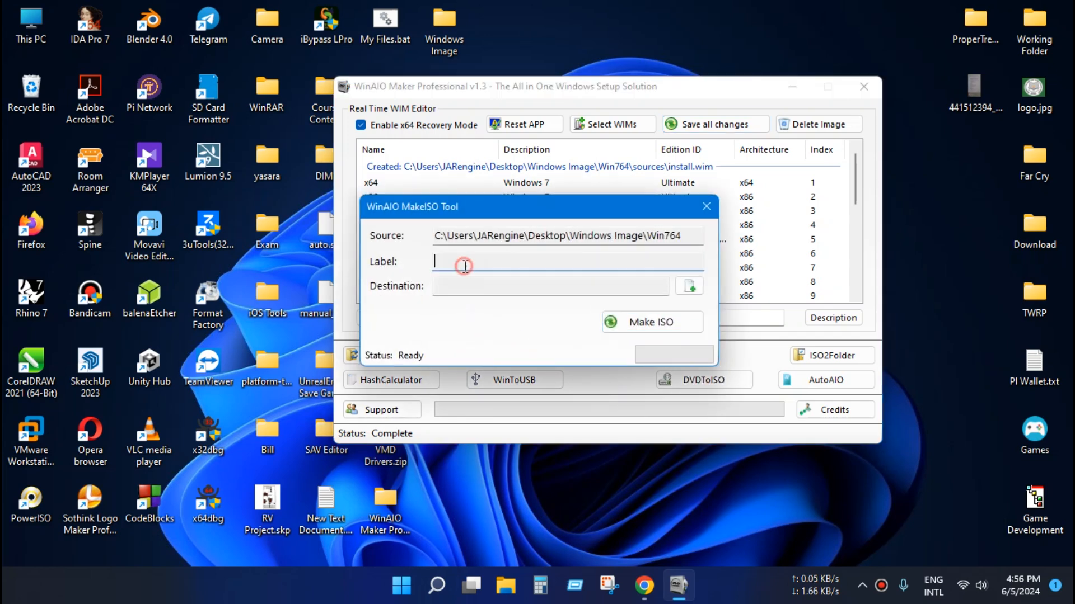
pyautogui.write('Win')
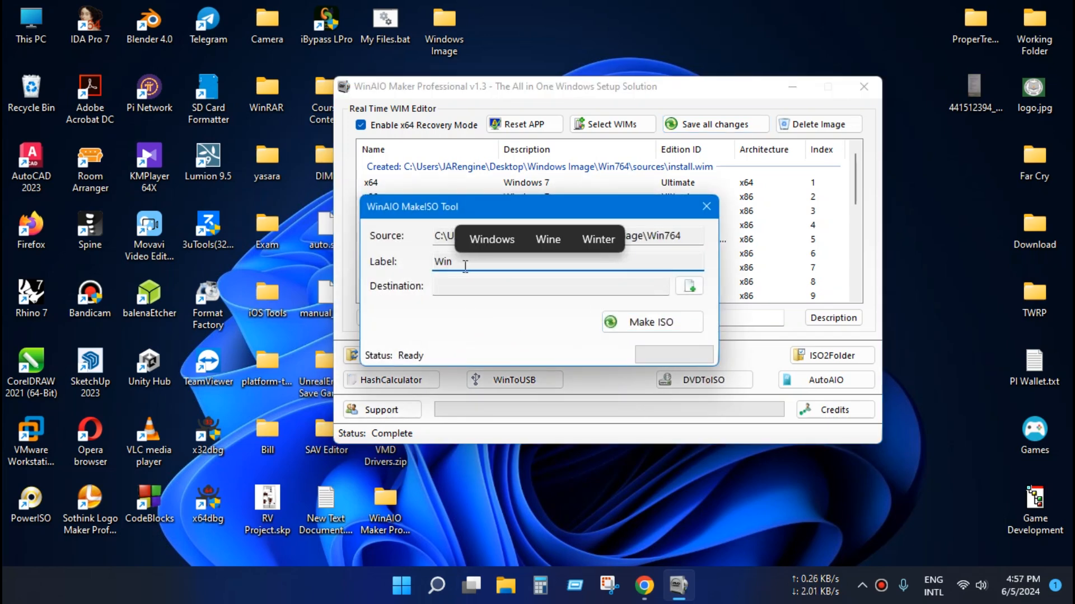
pyautogui.write('7.10')
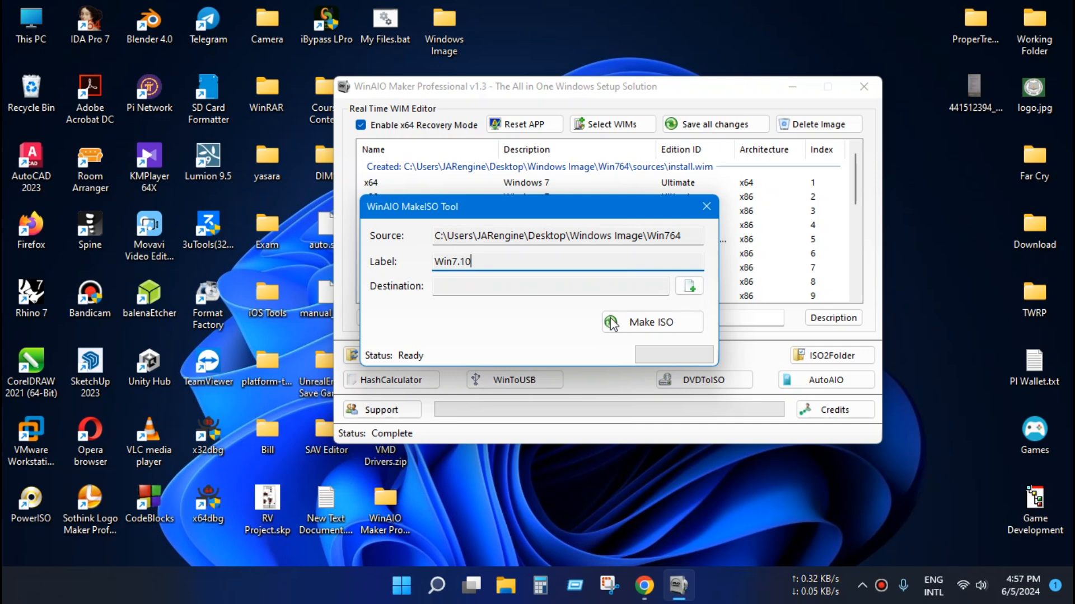
# Set the ISO destination to a file named "Windows 7.10" in the Operating System folder under PC World
pyautogui.click(693, 287)
pyautogui.scroll(-1, 557, 303)
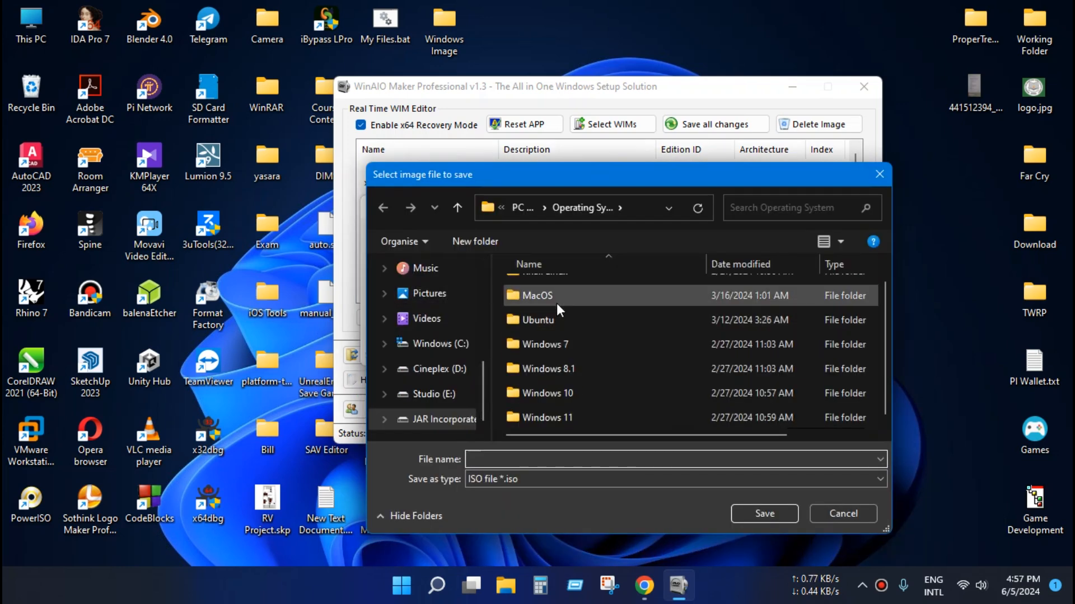
pyautogui.click(519, 461)
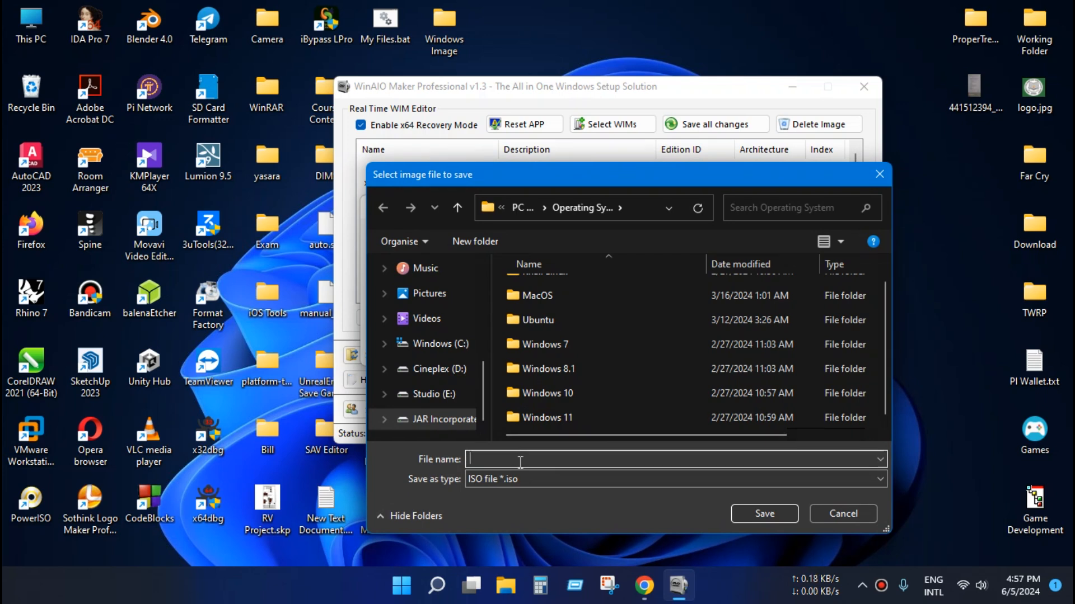
pyautogui.write('Win')
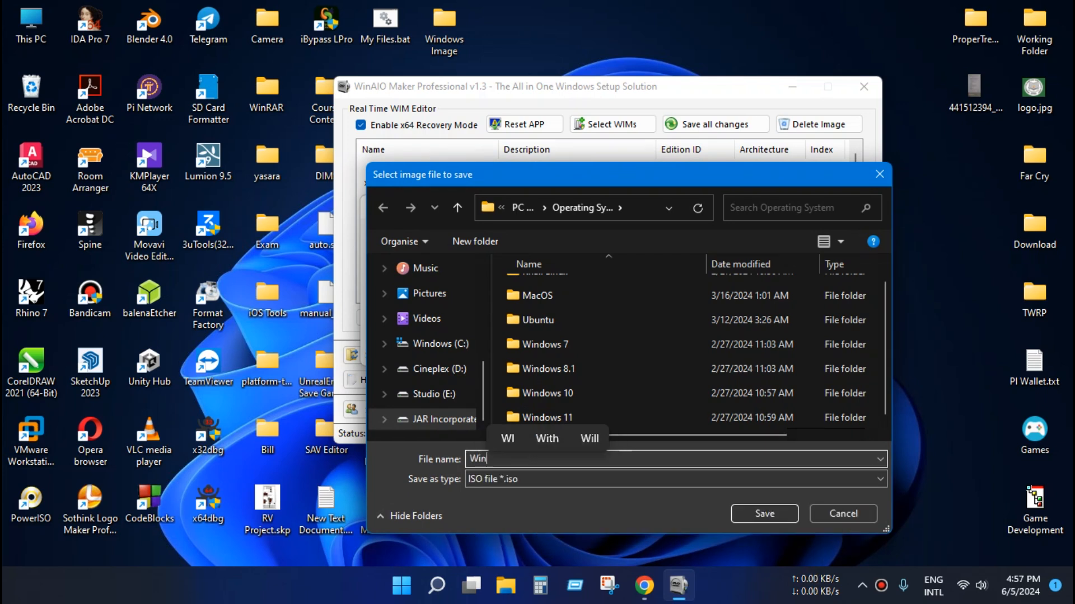
pyautogui.write('dows 7.10')
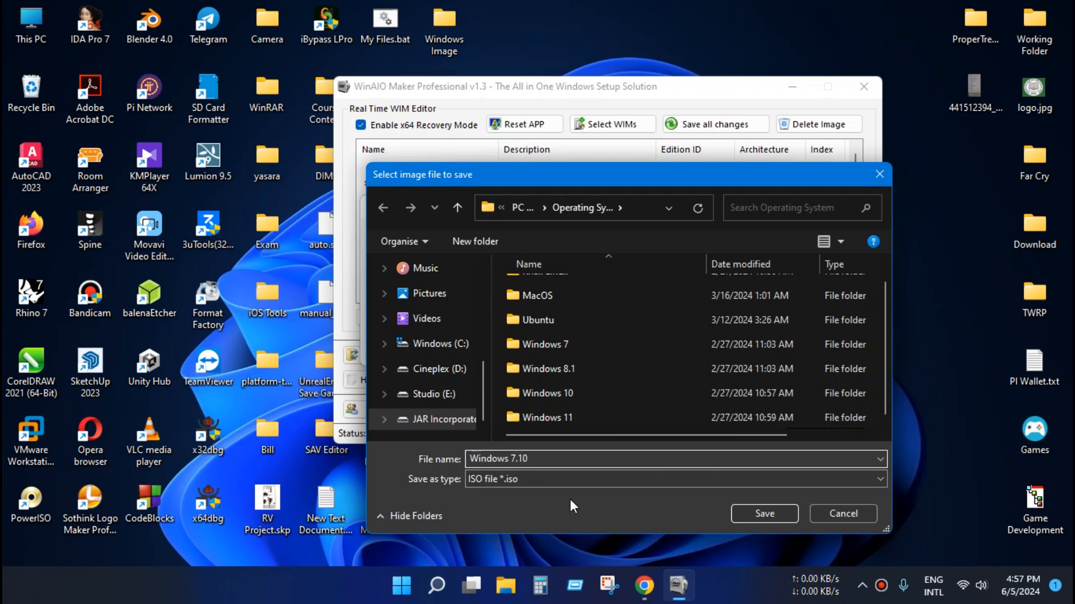
pyautogui.click(764, 513)
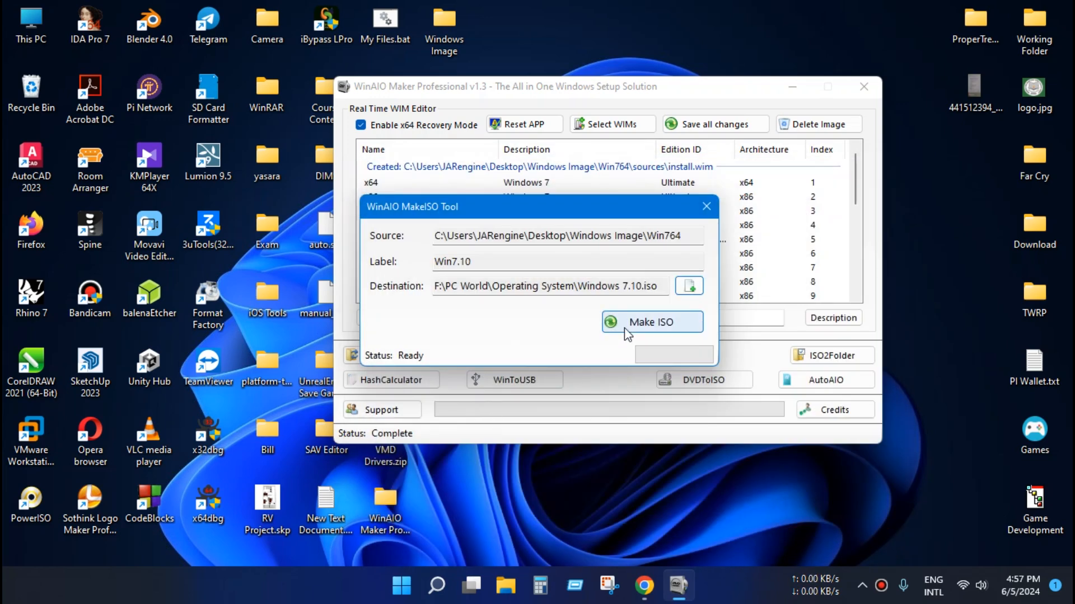
# Make the ISO from the merged setup, acknowledge its completion and close the MakeISO tool
pyautogui.click(658, 327)
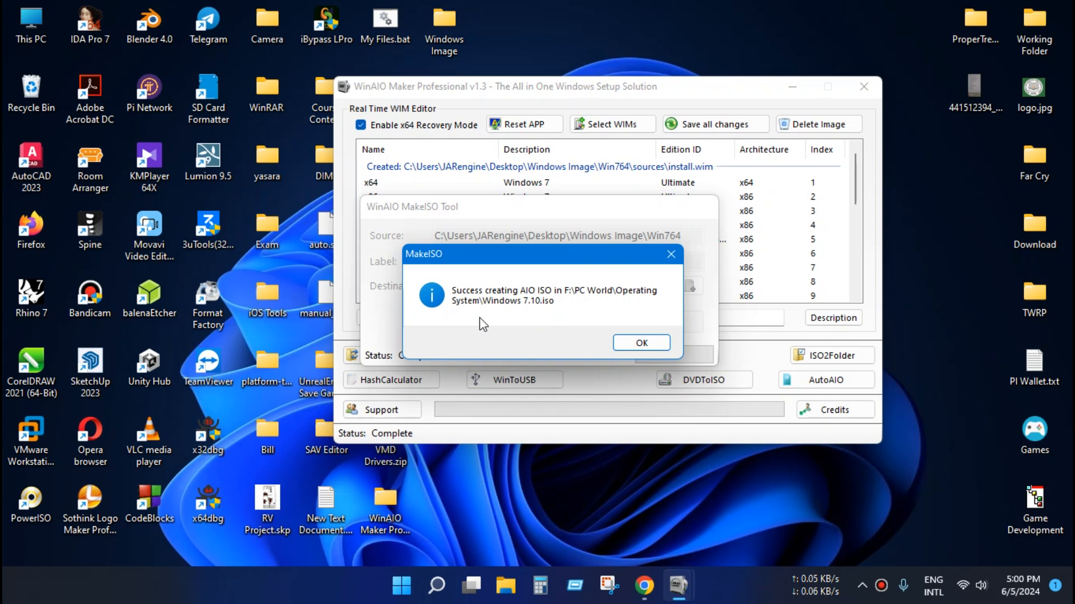
pyautogui.click(642, 343)
pyautogui.click(703, 208)
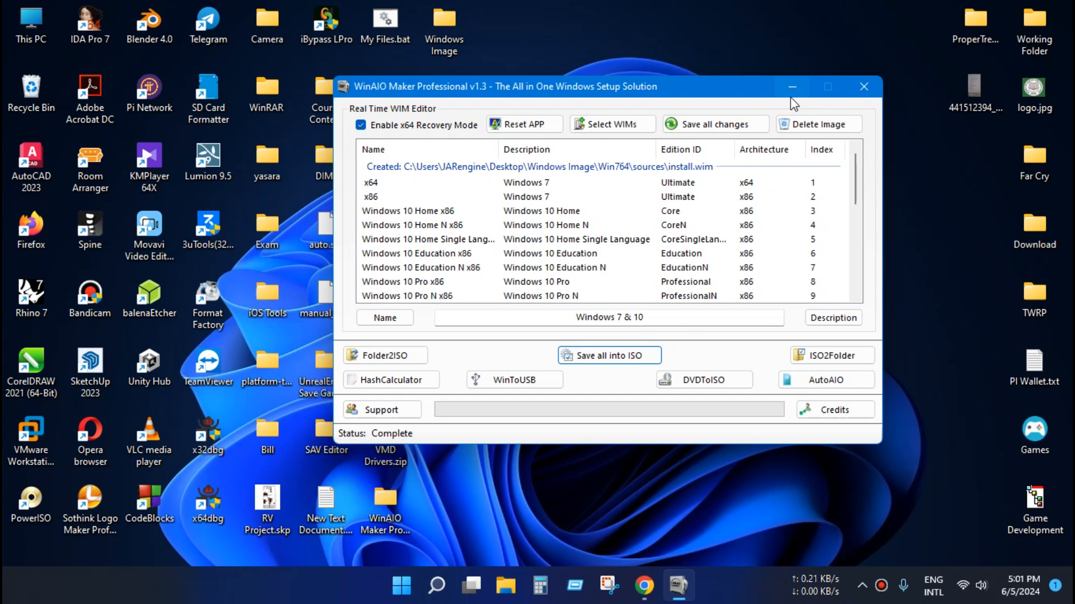
# Switch to File Explorer, open the recent Operating System folder and check the file size of Windows 7.10.iso
pyautogui.rightClick(506, 584)
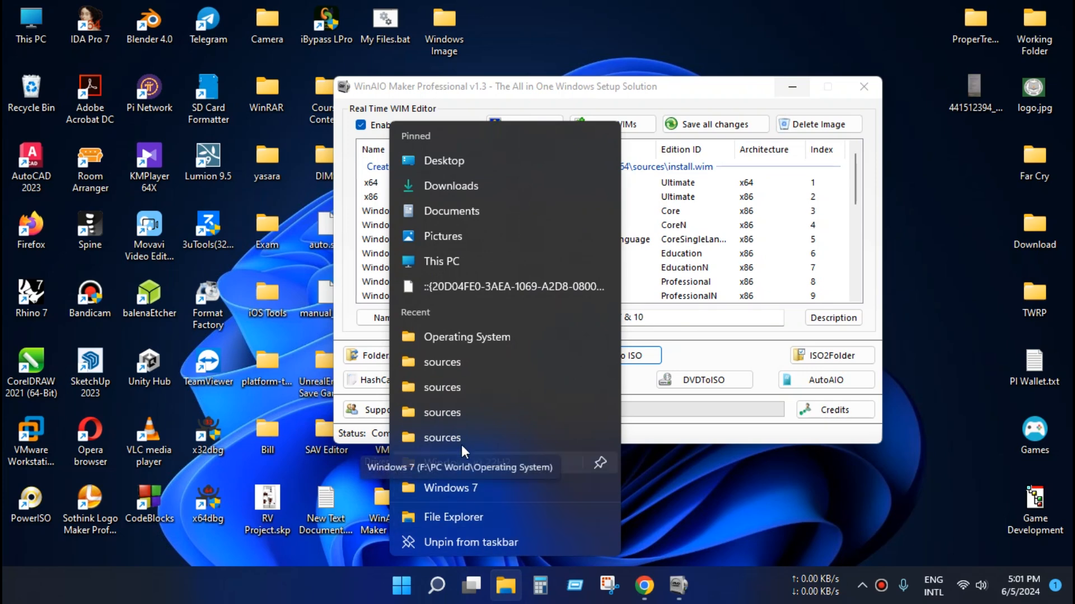
pyautogui.click(464, 338)
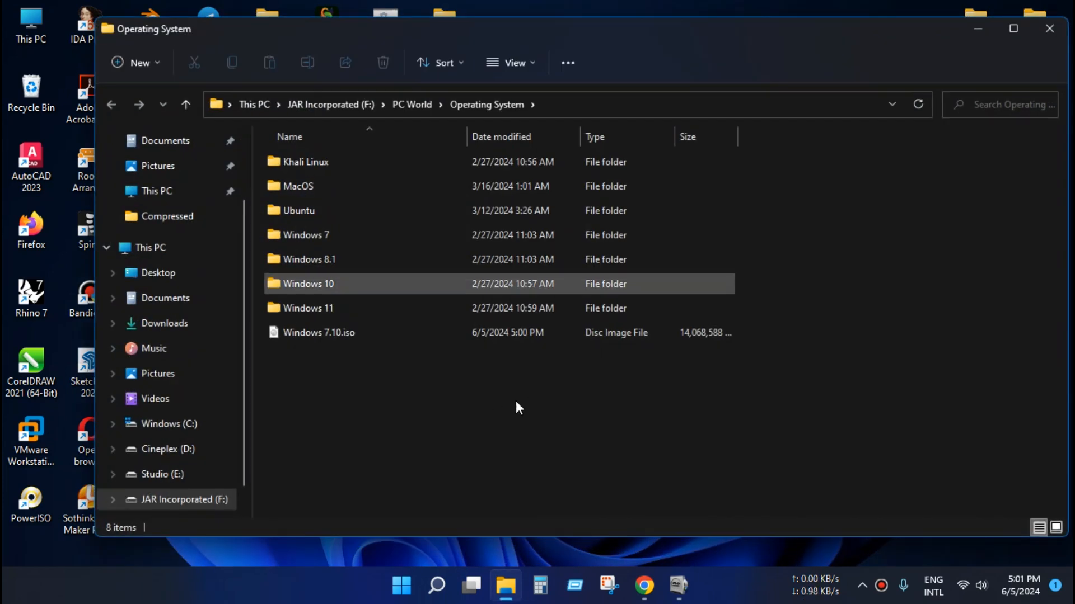
pyautogui.click(676, 334)
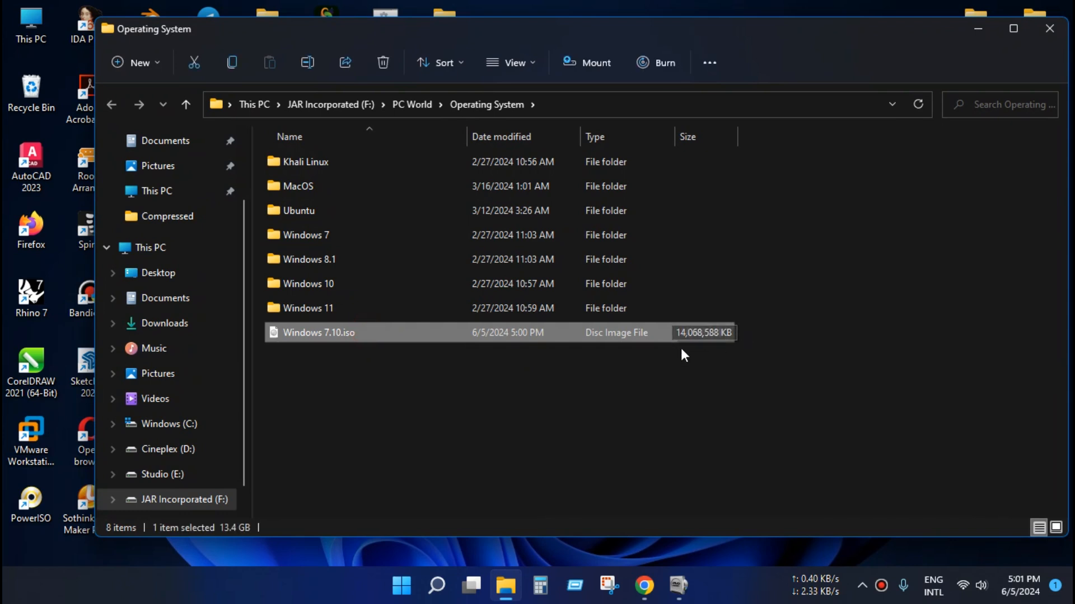